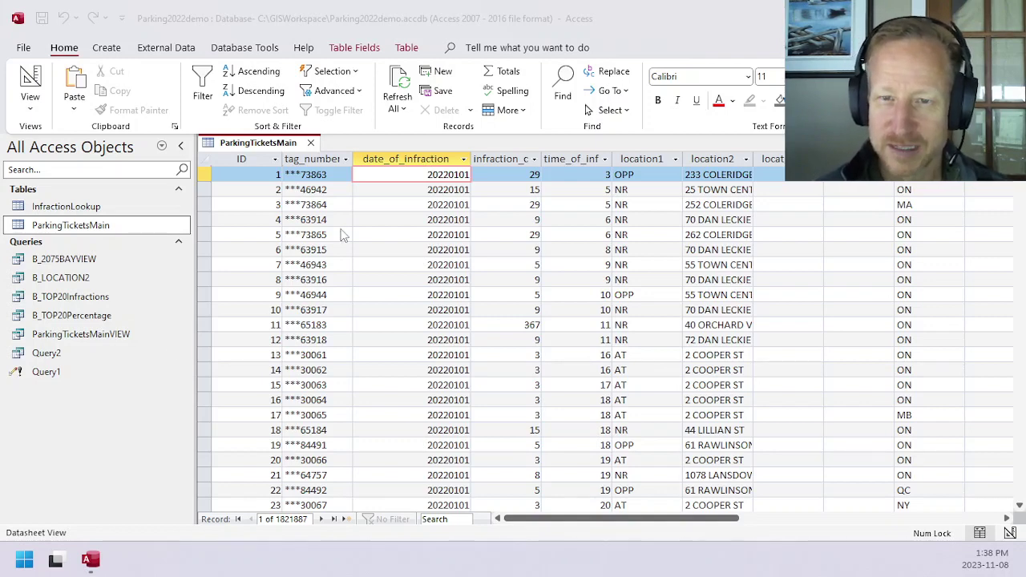
Check date_of_infraction's data type in ParkingTicketsMain's Design View, then review its values in the records.
click(30, 104)
click(68, 169)
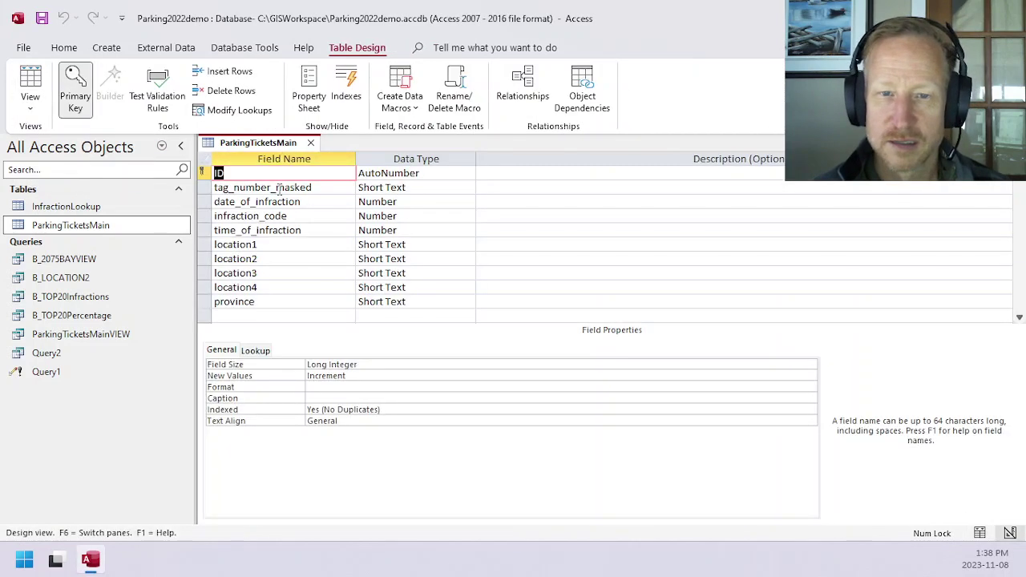
click(294, 201)
click(379, 202)
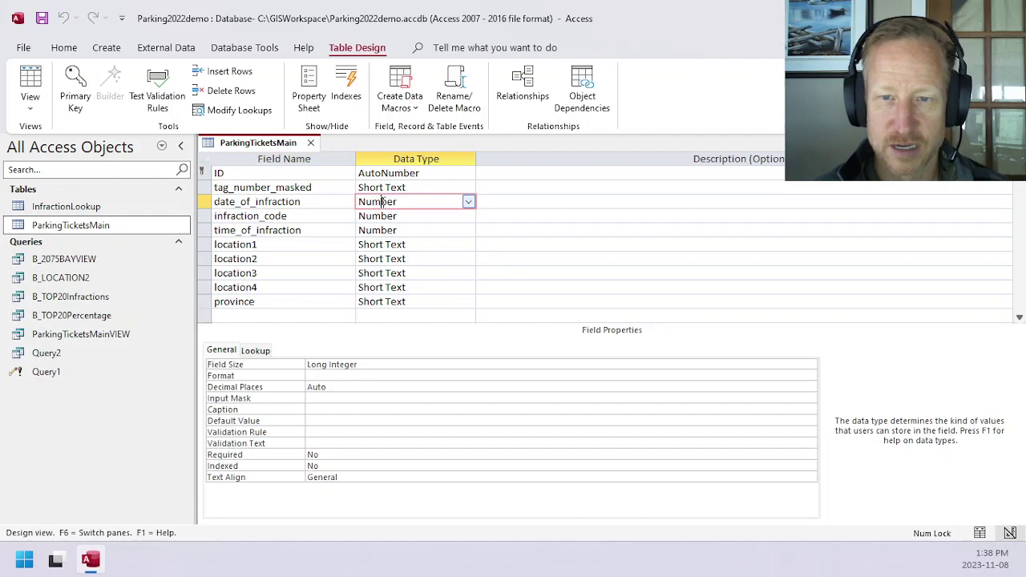
click(30, 104)
click(68, 139)
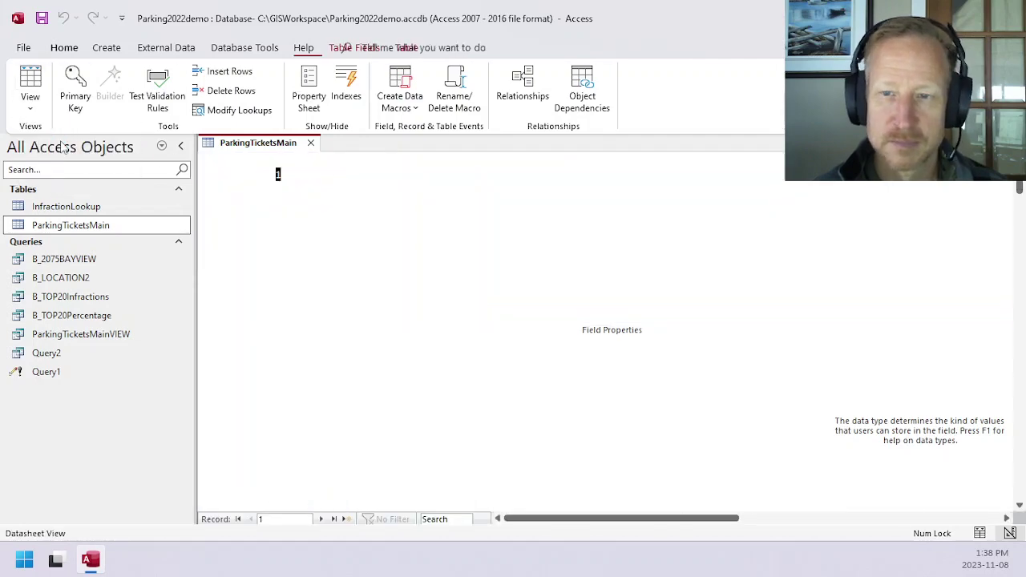
click(384, 176)
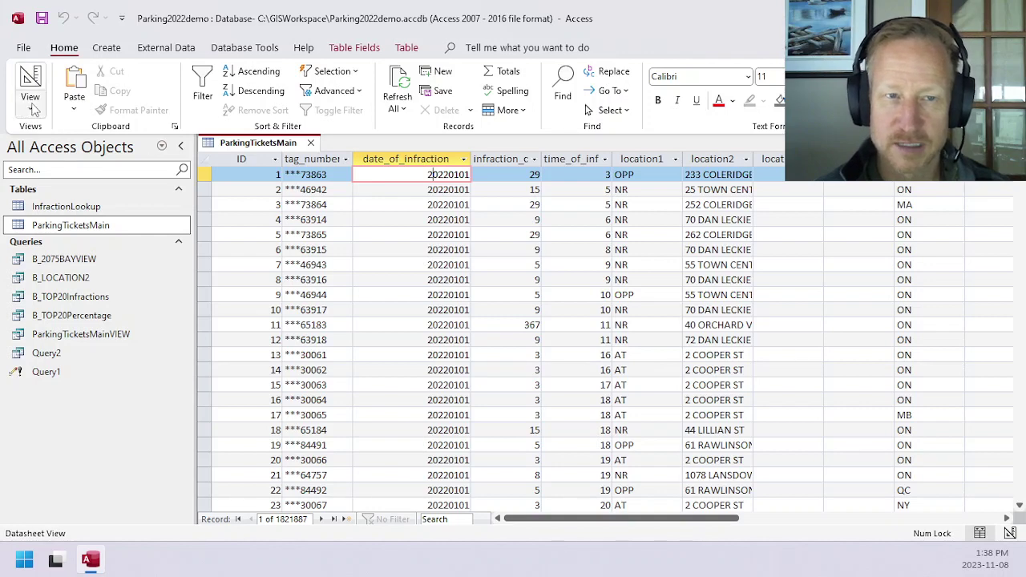
click(357, 204)
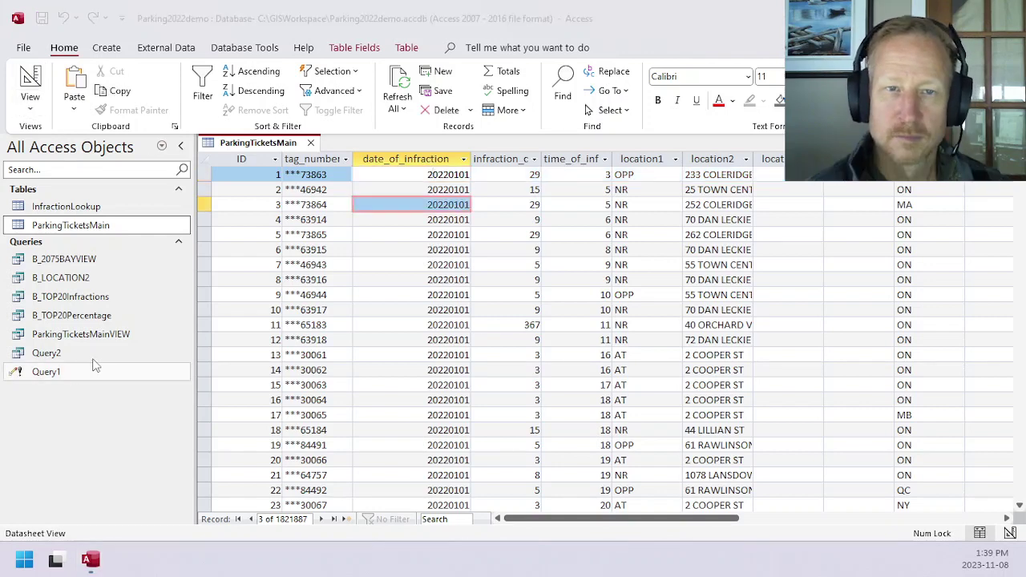
Build a new query selecting date_of_infraction from ParkingTicketsMain in SQL View and run it.
click(105, 50)
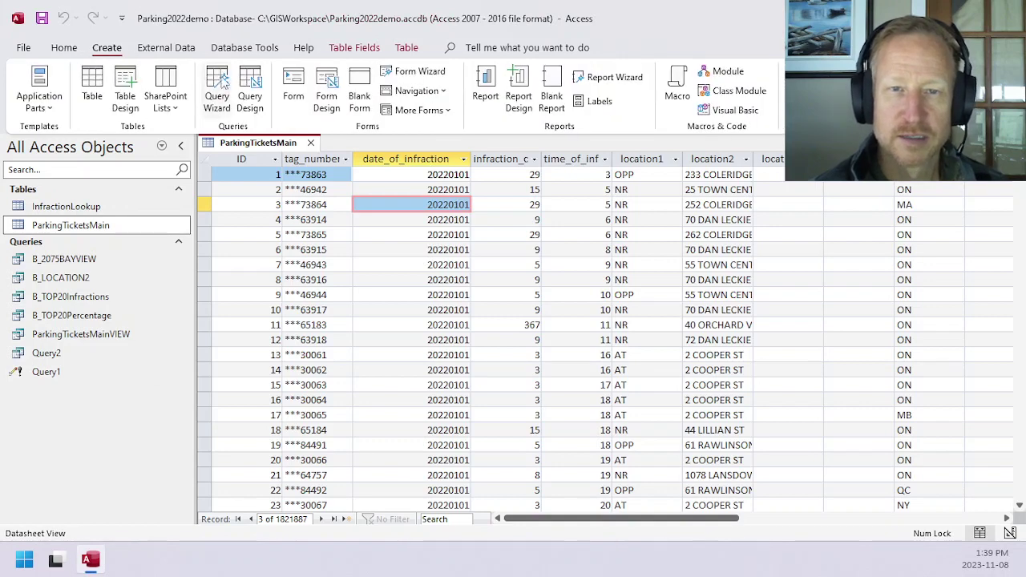
click(250, 101)
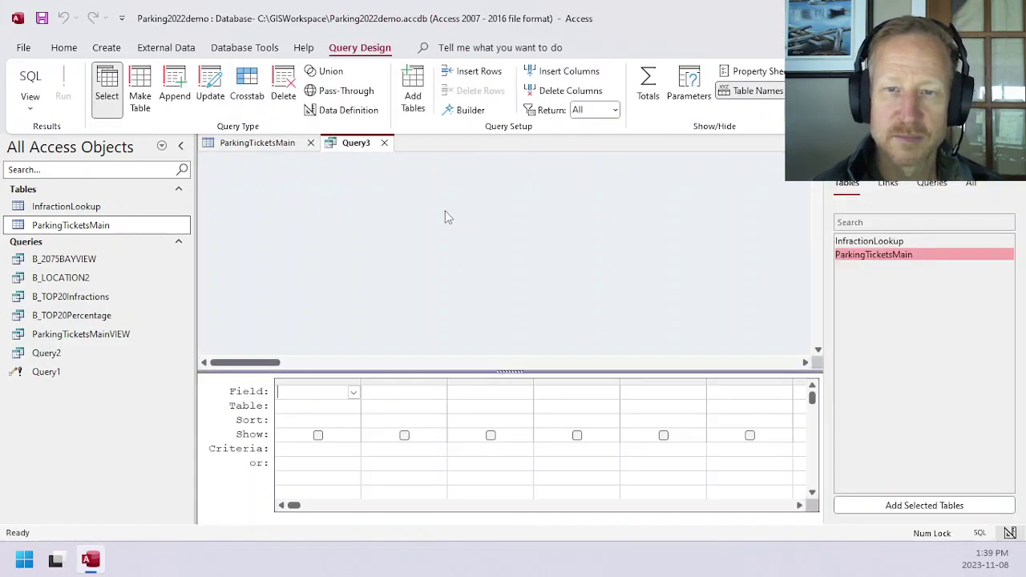
drag(877, 255, 254, 225)
click(31, 108)
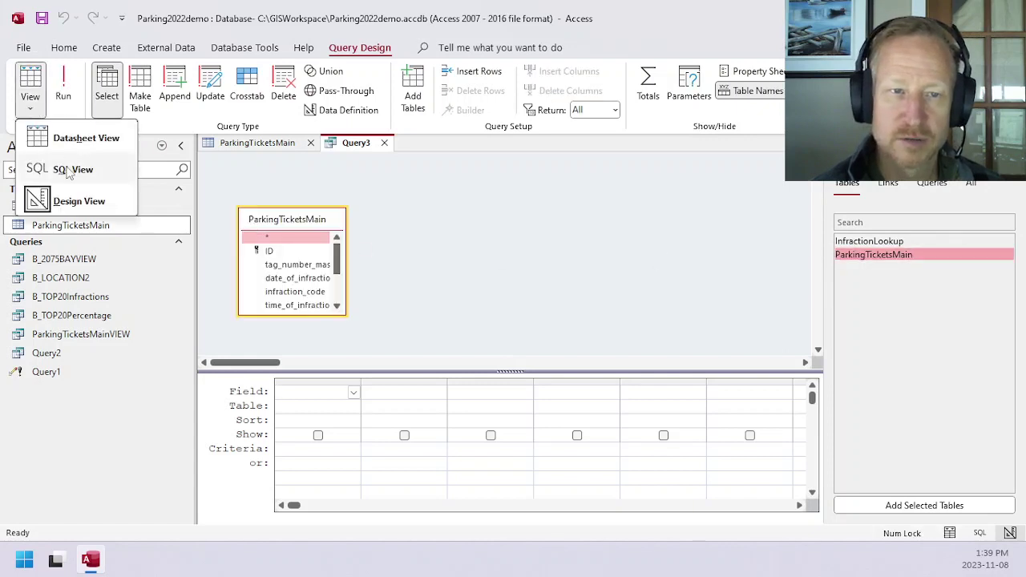
click(62, 169)
click(273, 161)
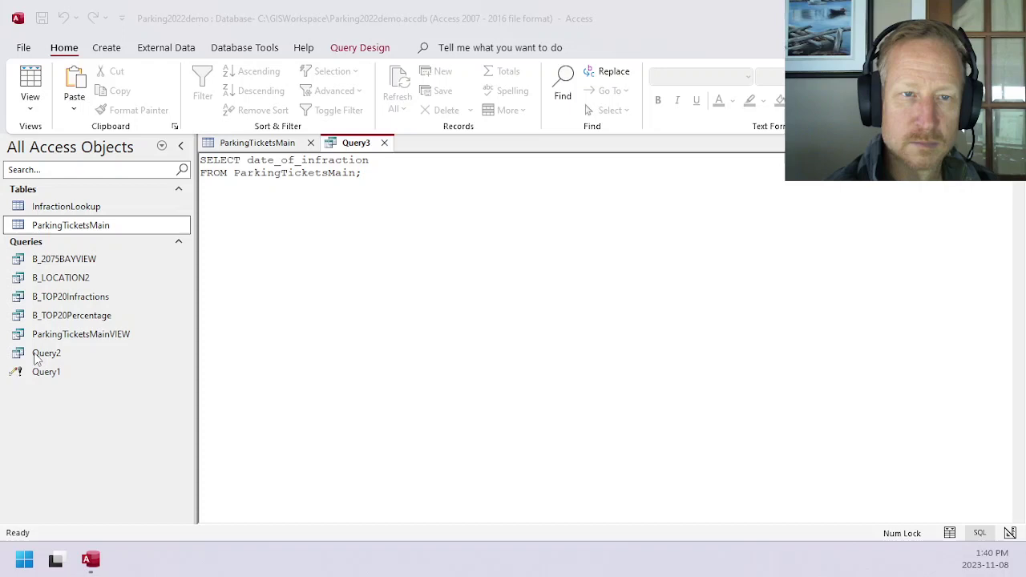
click(31, 81)
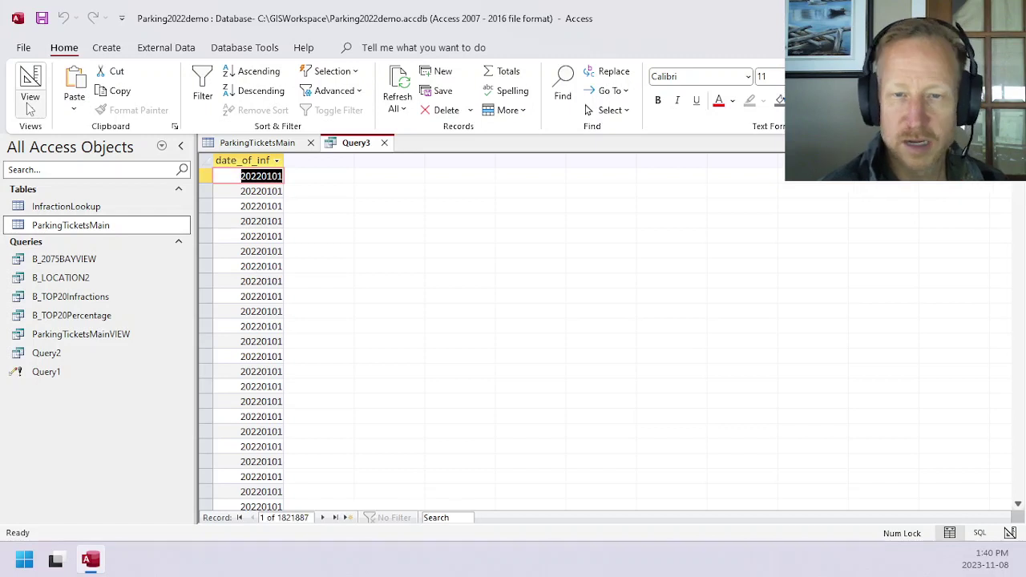
click(30, 110)
click(56, 168)
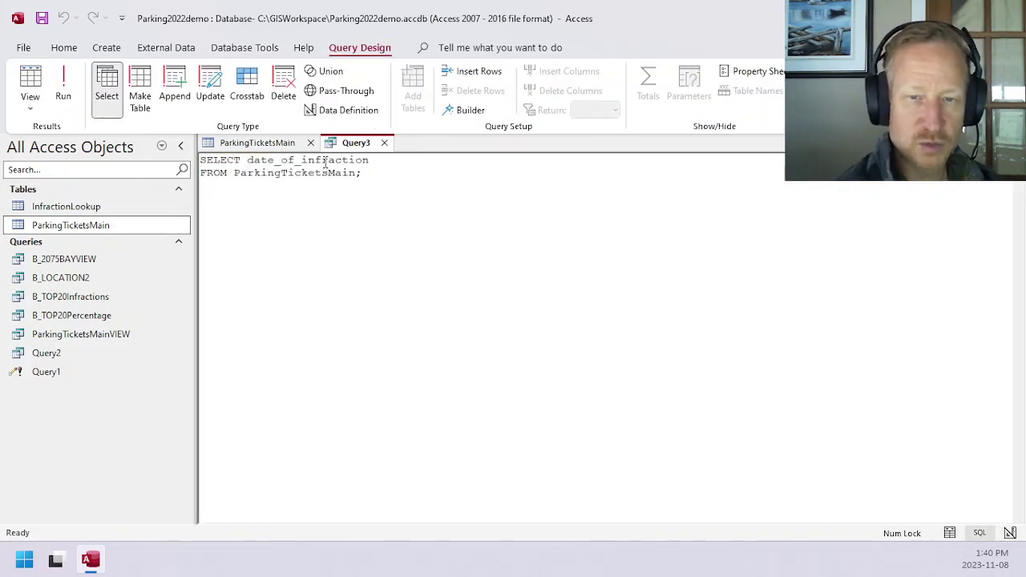
text(cdate()
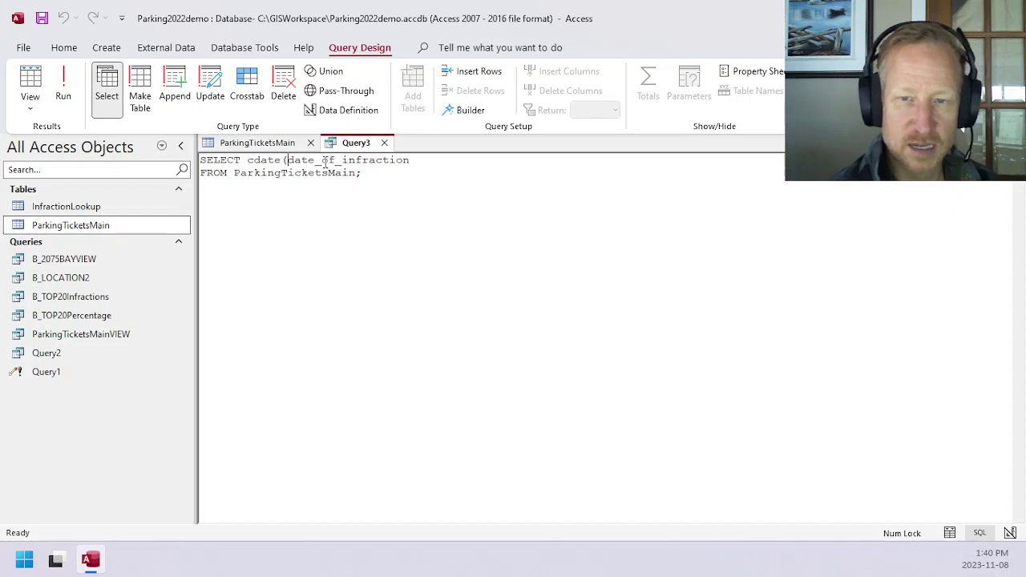
click(62, 82)
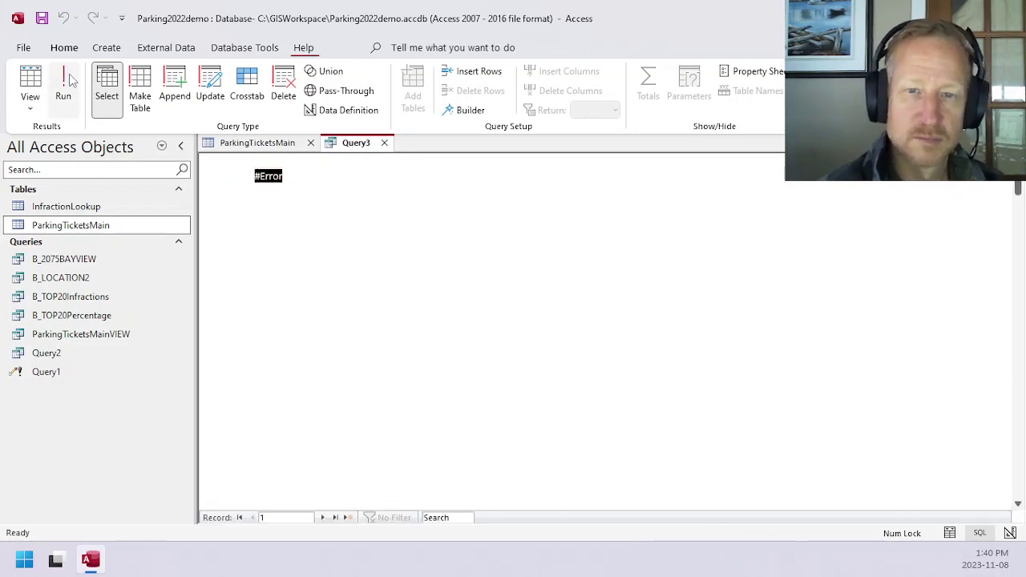
click(30, 109)
click(72, 170)
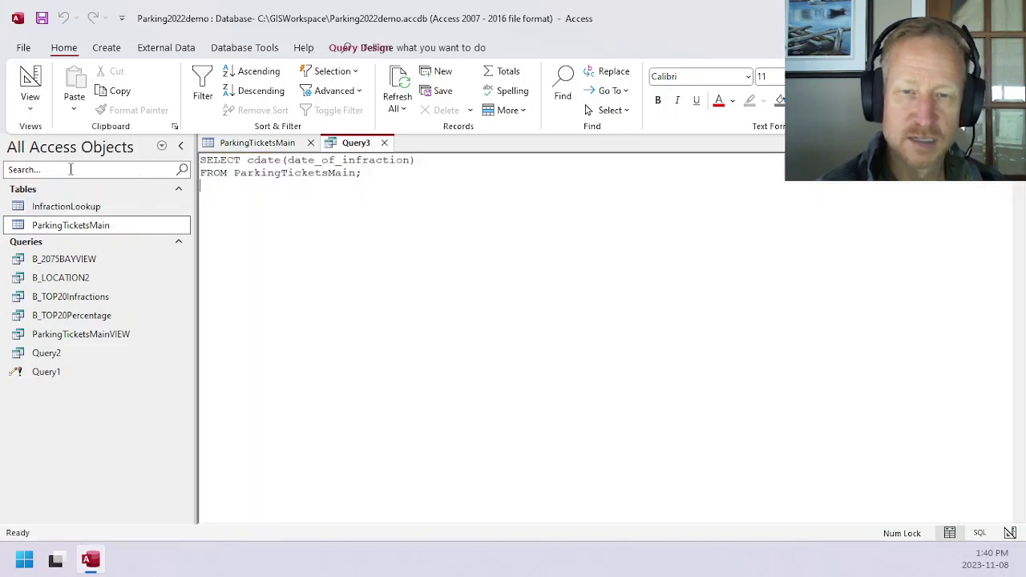
drag(287, 160, 247, 159)
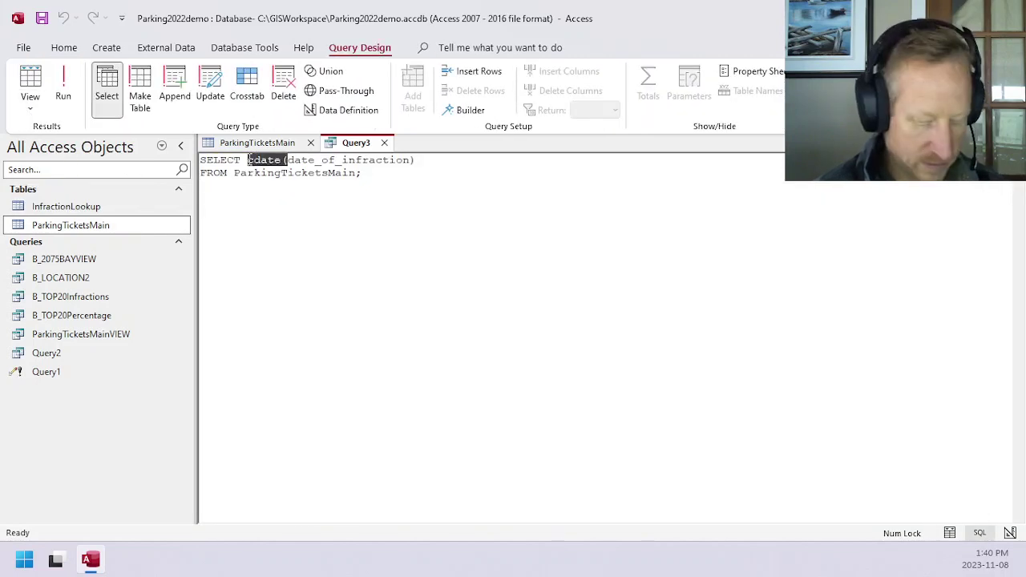
key(Delete)
click(403, 160)
key(BackSpace)
click(30, 84)
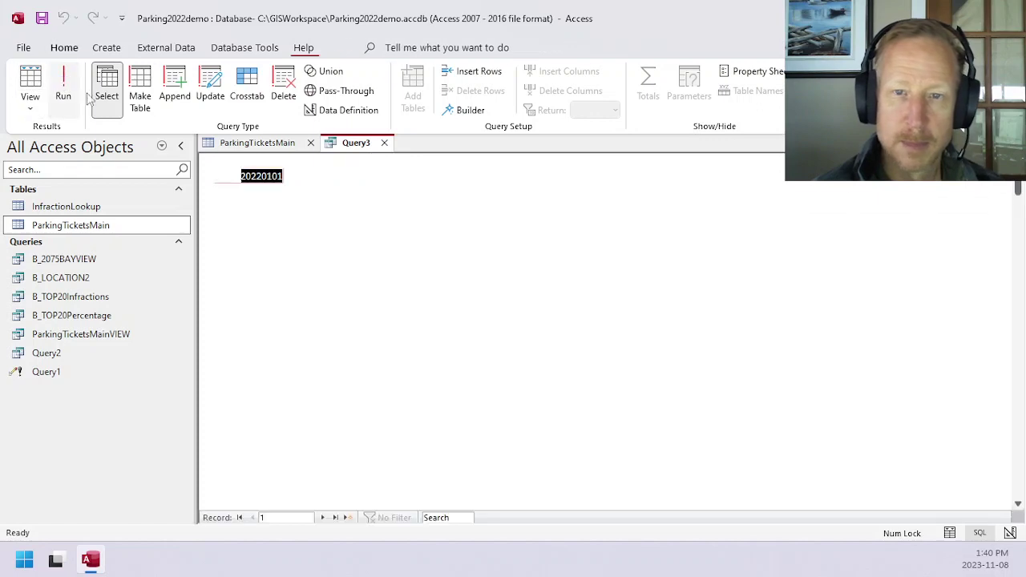
click(30, 106)
click(49, 175)
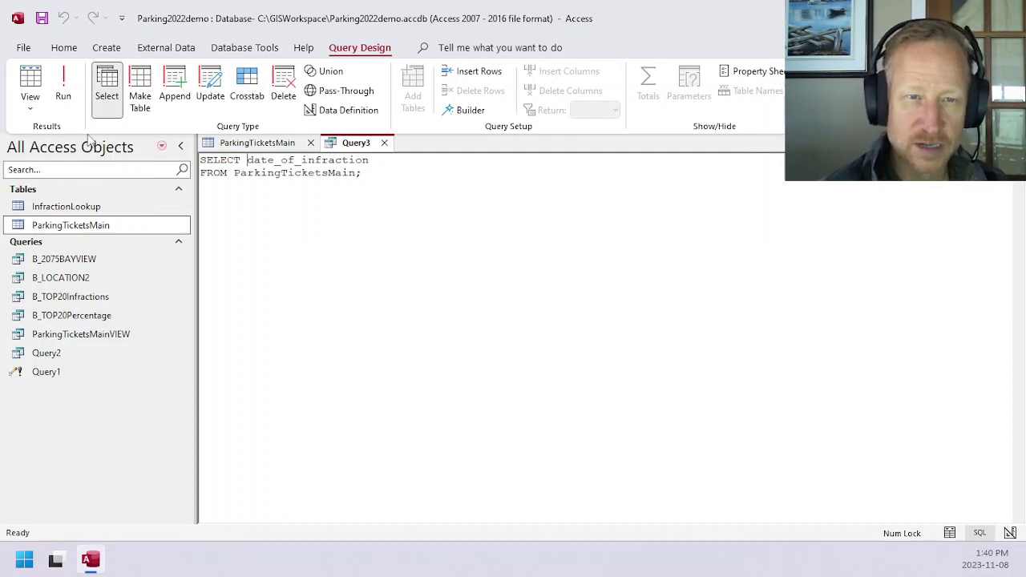
click(29, 84)
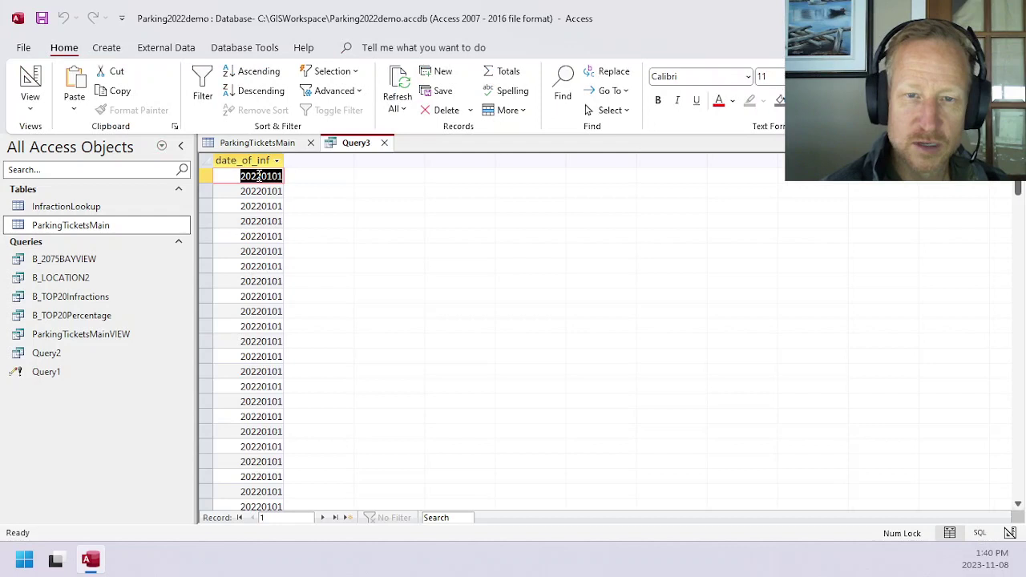
click(261, 175)
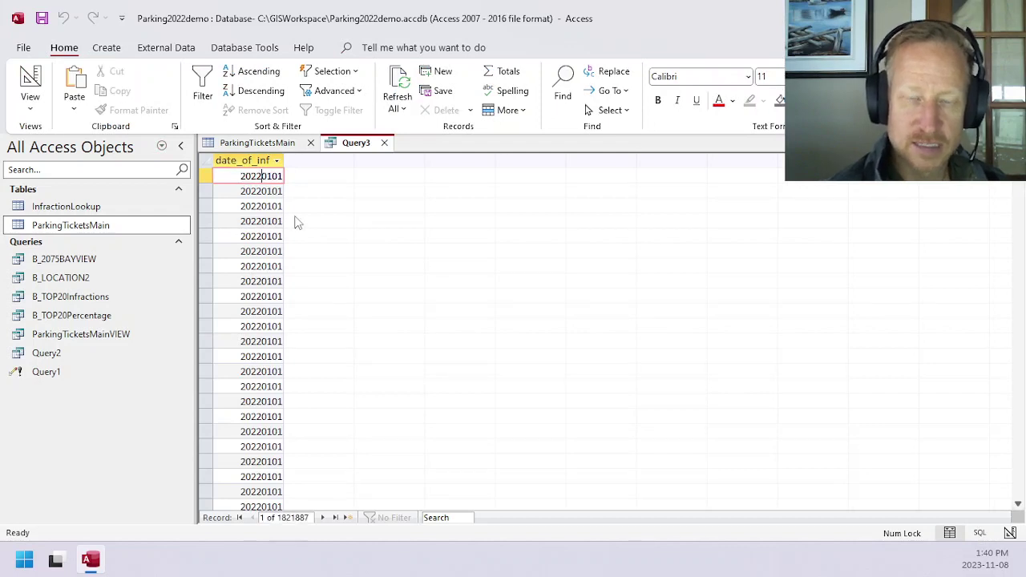
text(/)
key(Right)
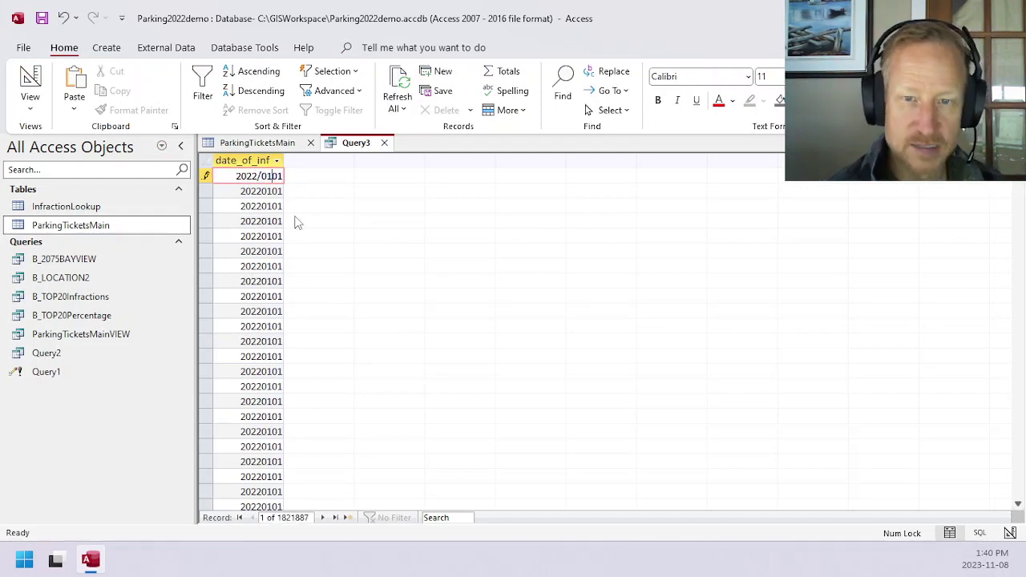
text(/)
key(Escape)
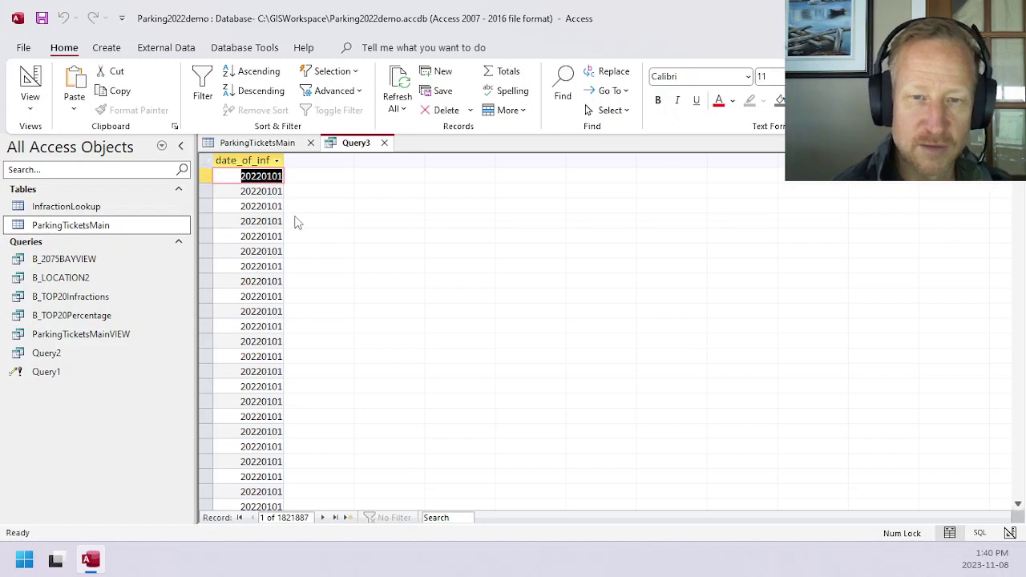
click(261, 176)
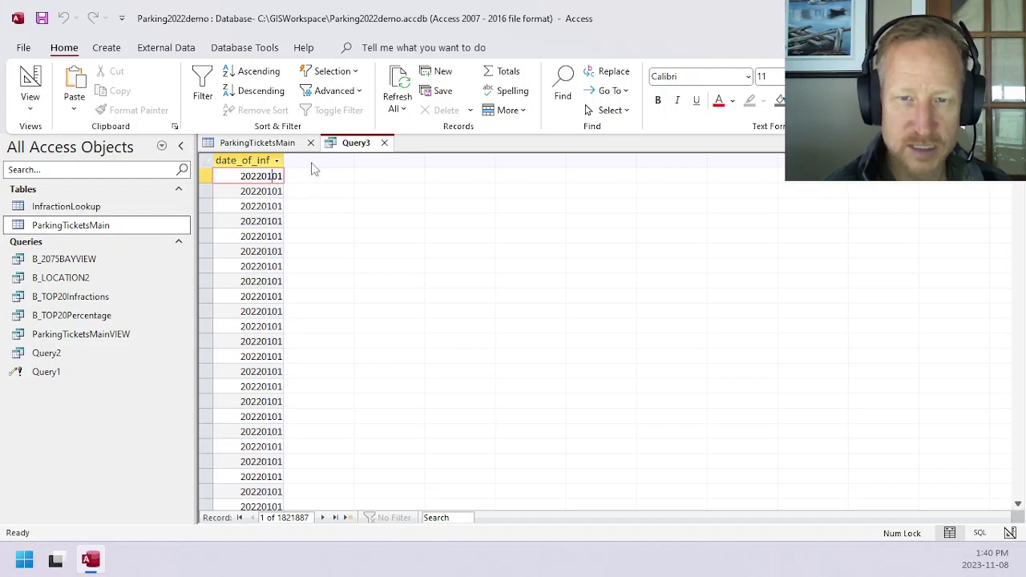
click(26, 107)
click(82, 173)
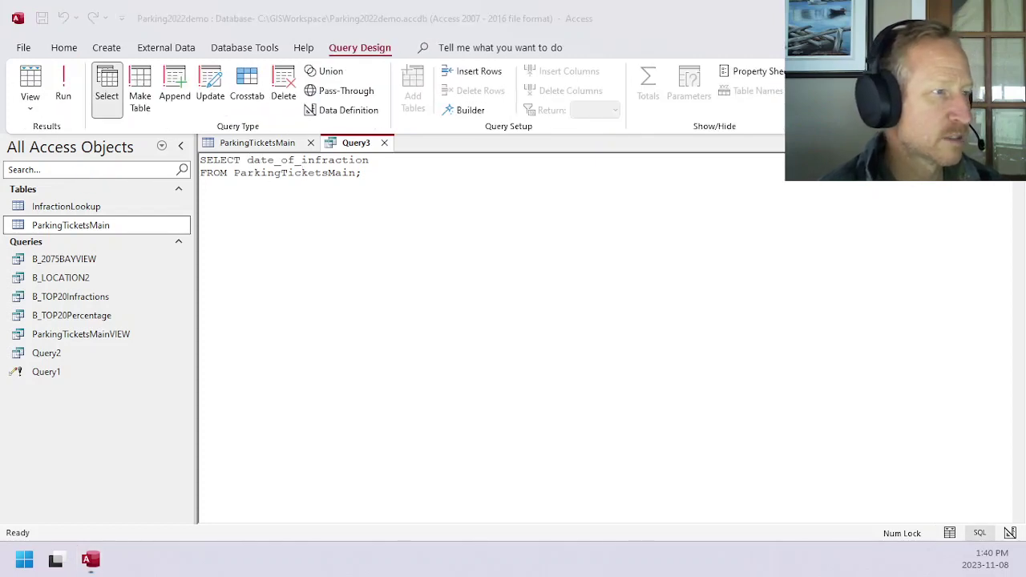
Change Query3 to select left(date_of_infraction, 4) as NewDate and run it.
click(276, 168)
text(left()
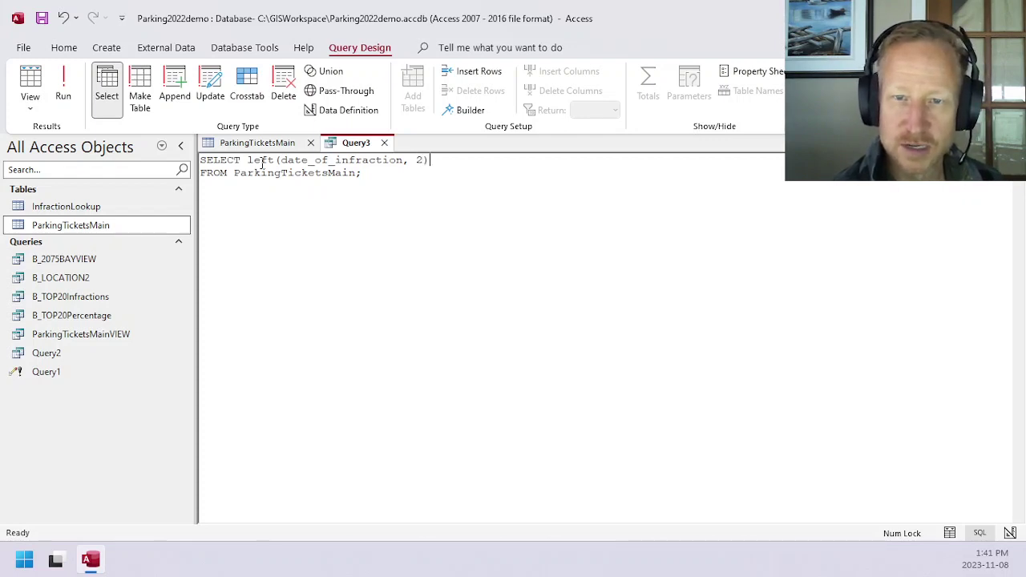
text(s NewDate)
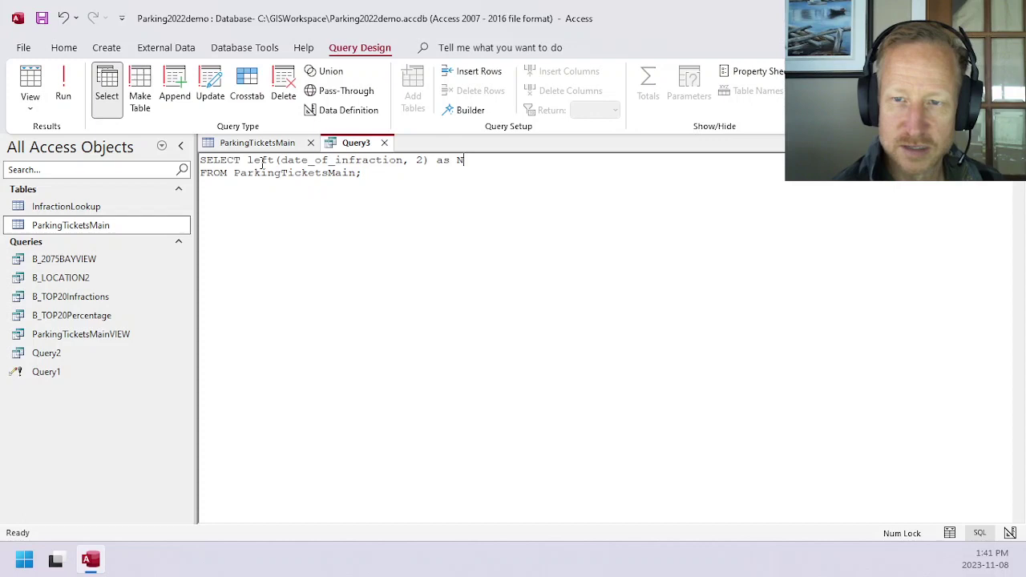
click(63, 87)
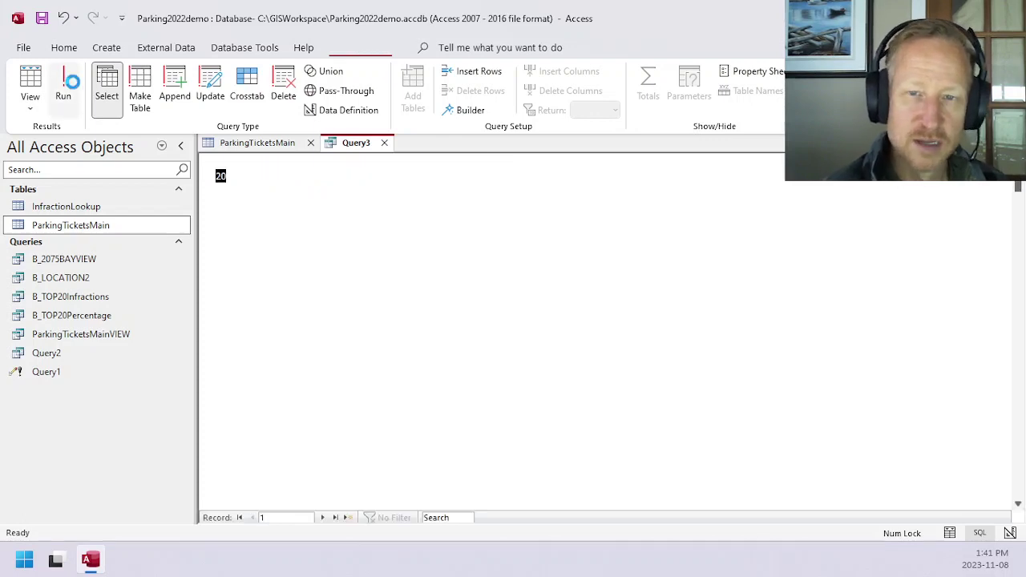
Compare with ParkingTicketsMain, rerun Query3 to confirm the 2022 values, and return to SQL View.
click(31, 111)
click(74, 168)
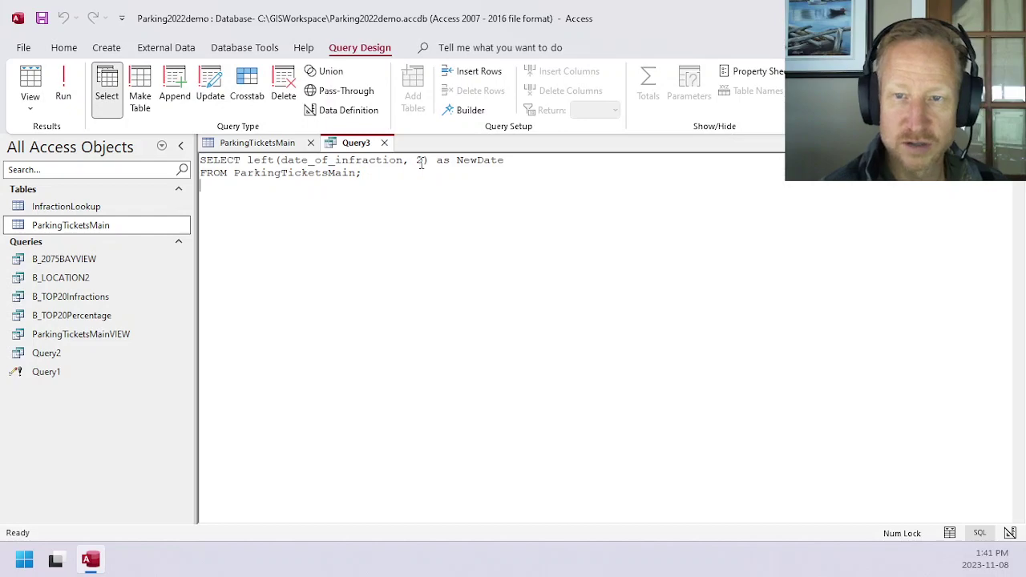
click(255, 144)
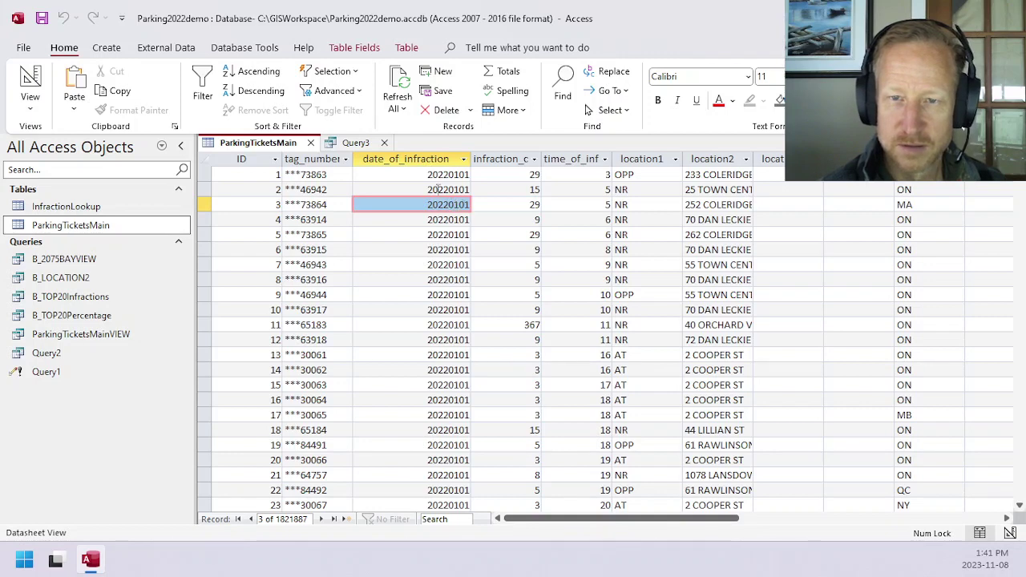
click(355, 143)
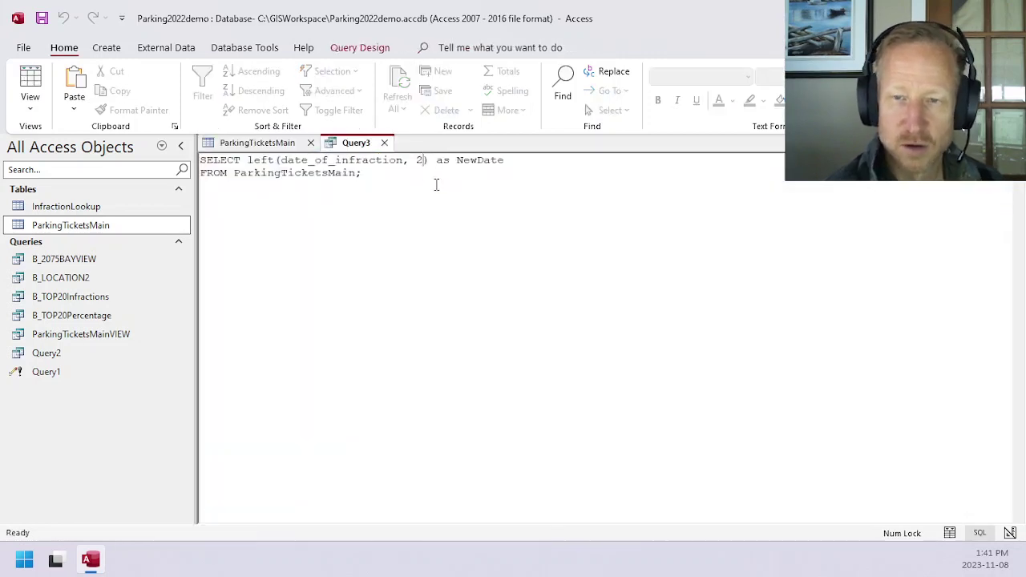
click(29, 85)
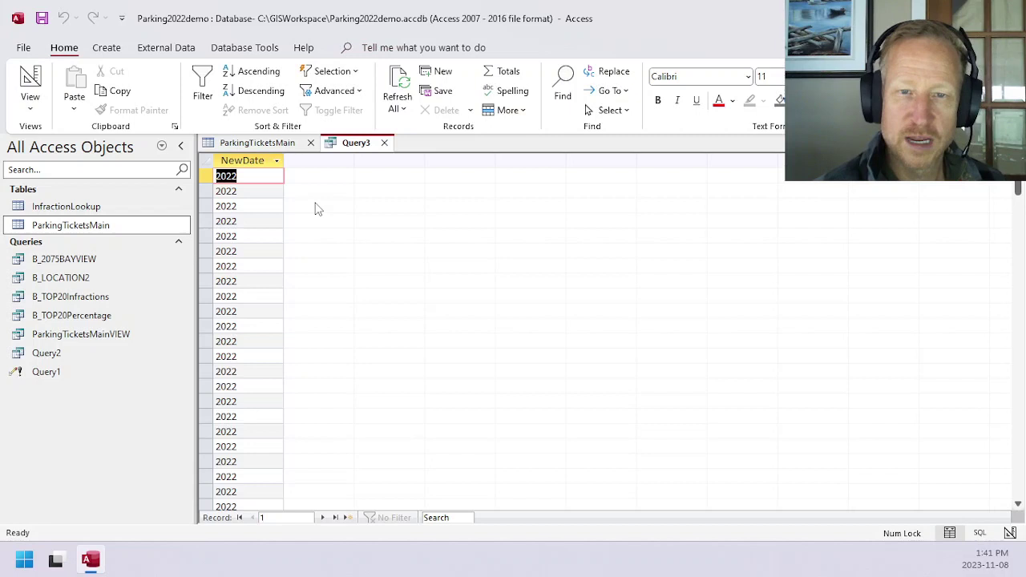
click(29, 112)
click(72, 169)
Append + '/' + date_of_infraction to the year expression, fix the missing quote, and run it.
click(429, 160)
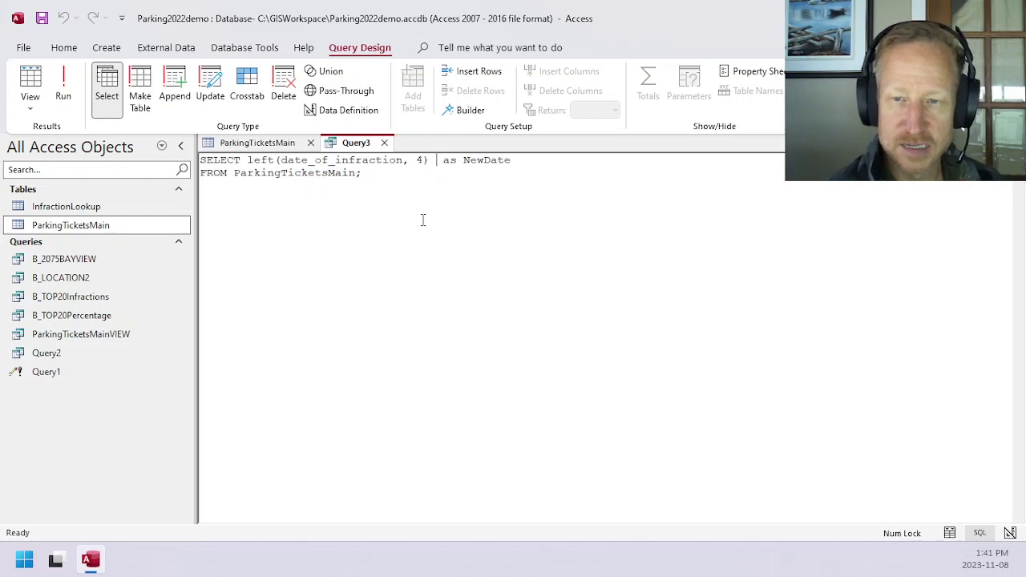
text(++)
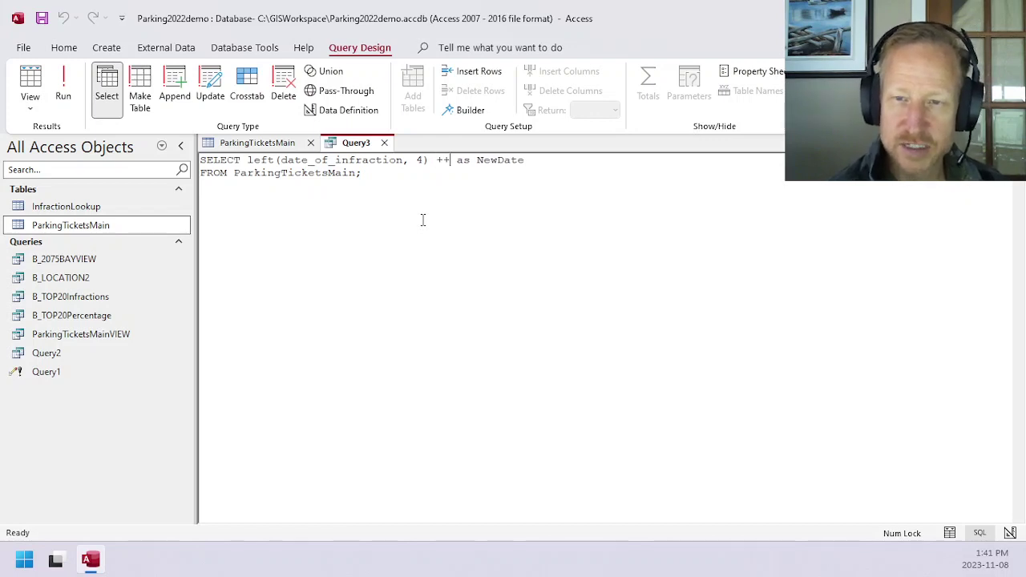
text( '')
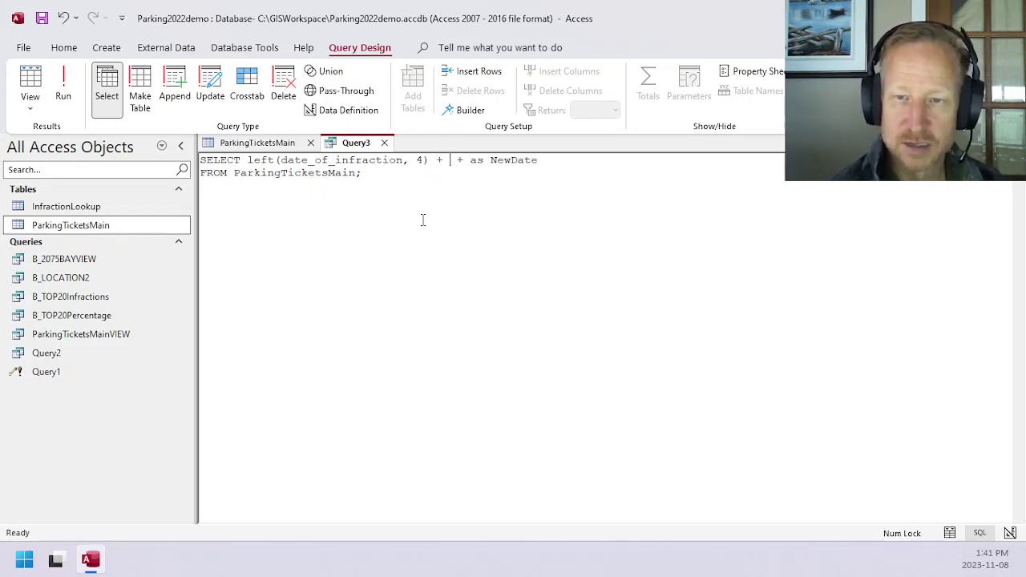
text(/)
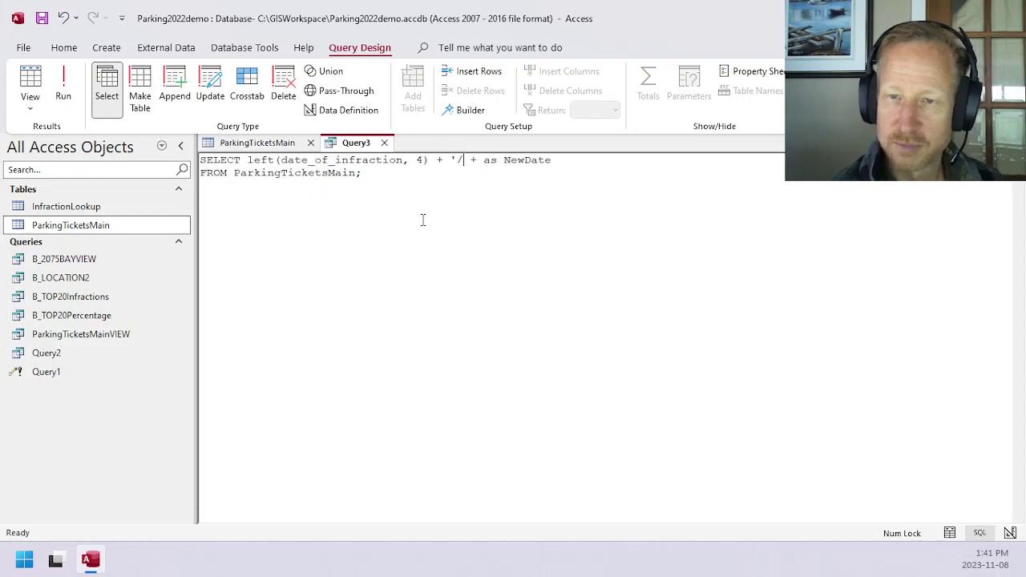
text( date_of)
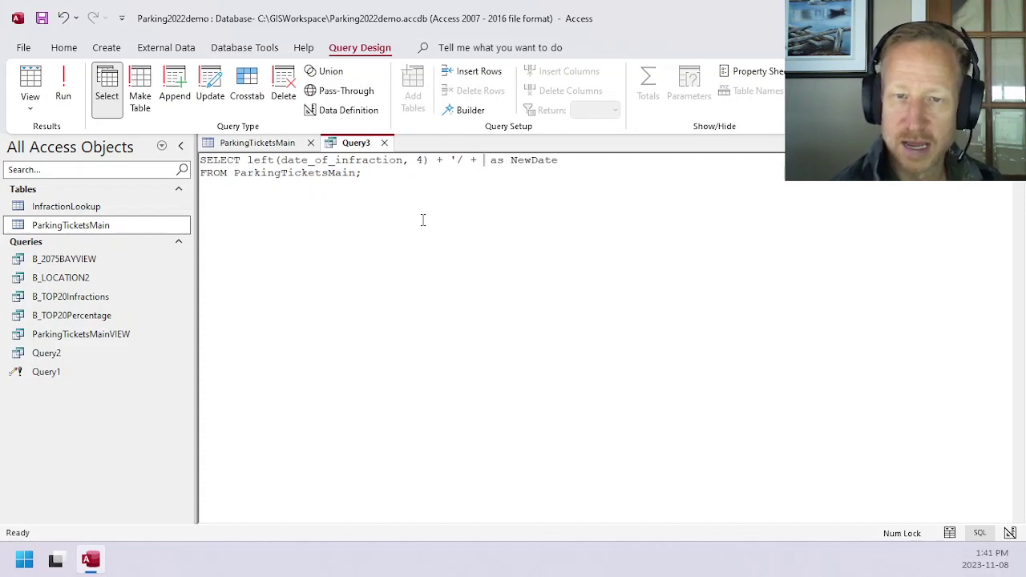
text(_infraction)
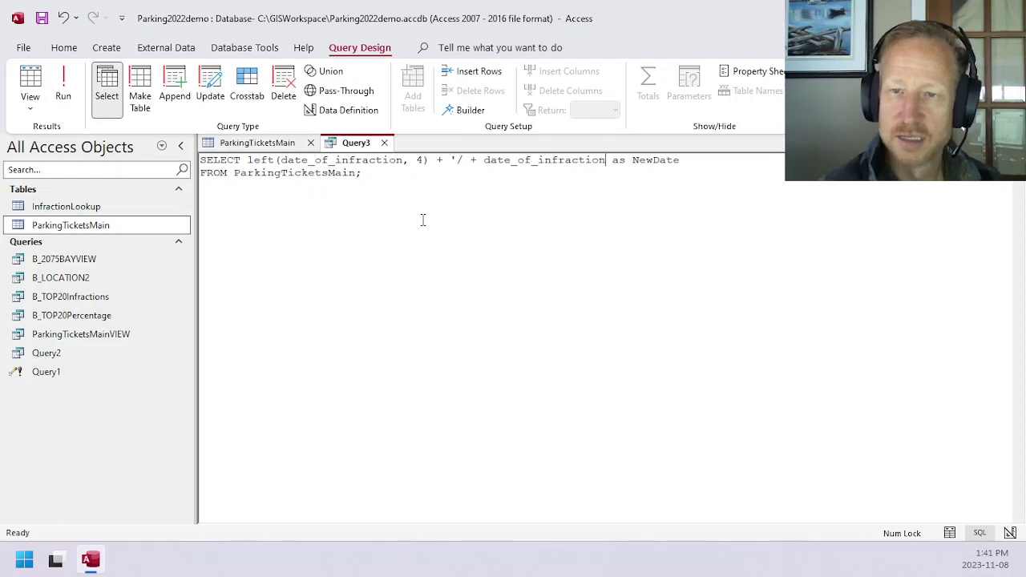
click(63, 86)
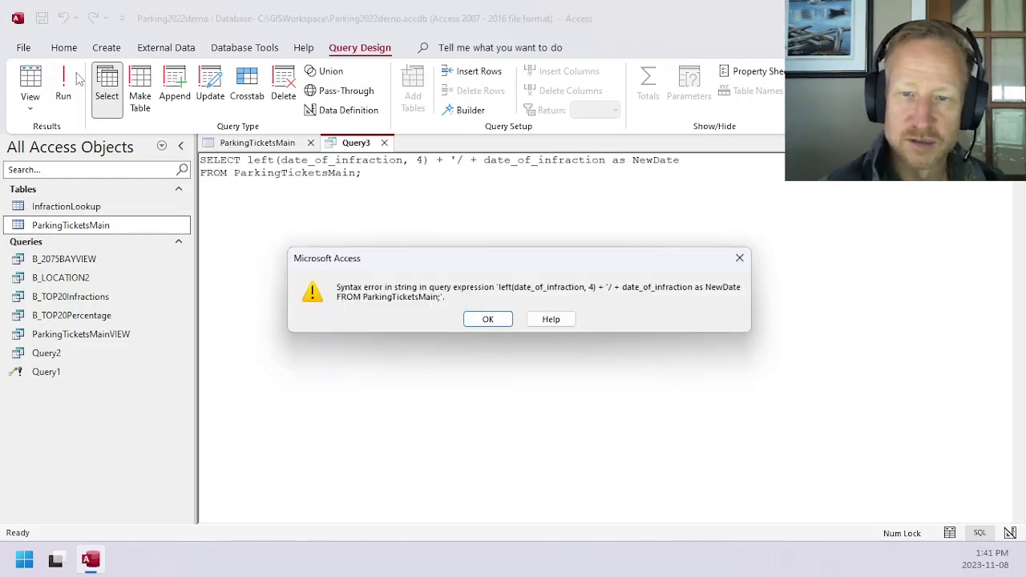
click(487, 319)
click(477, 159)
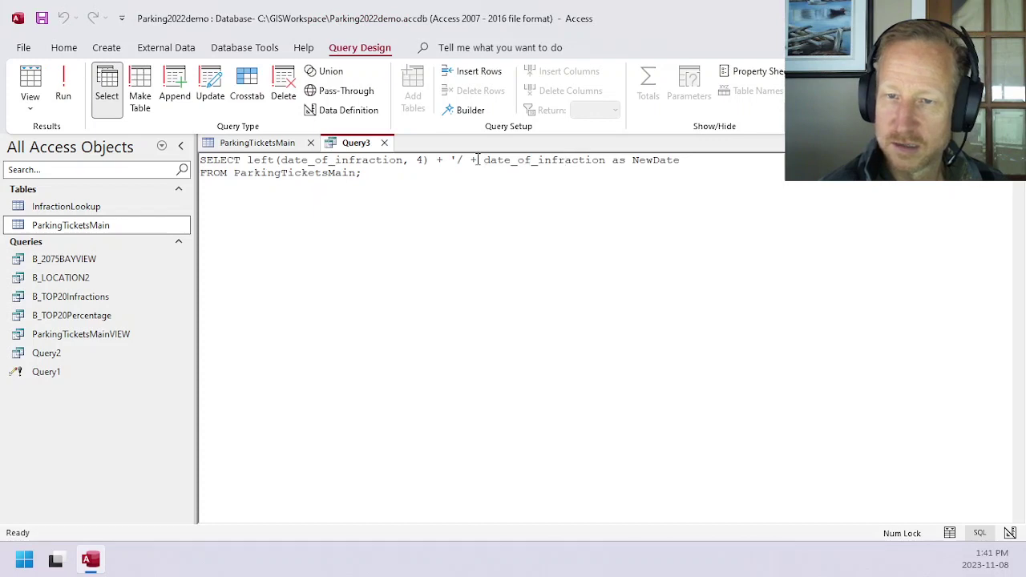
click(465, 160)
text(')
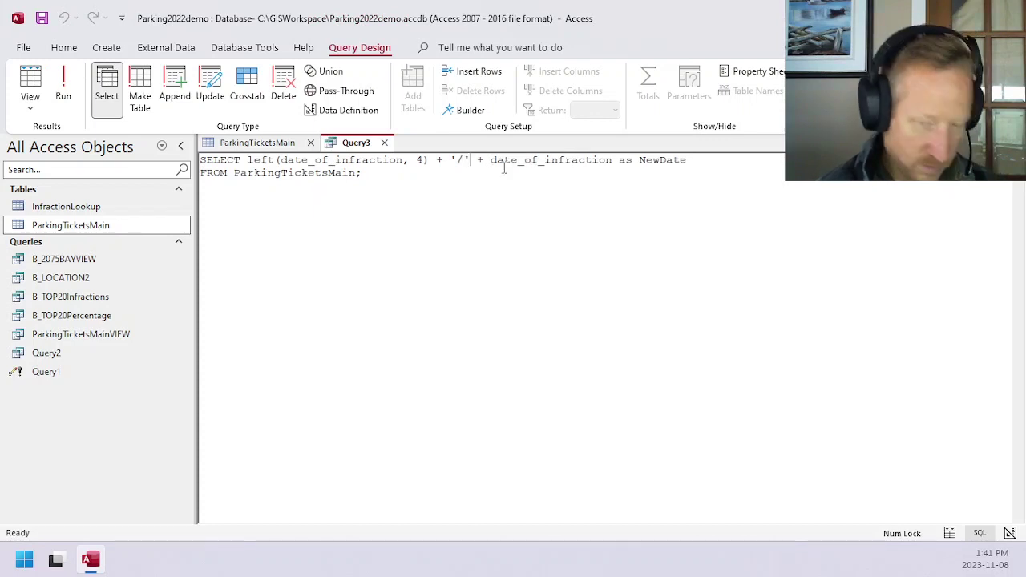
click(70, 90)
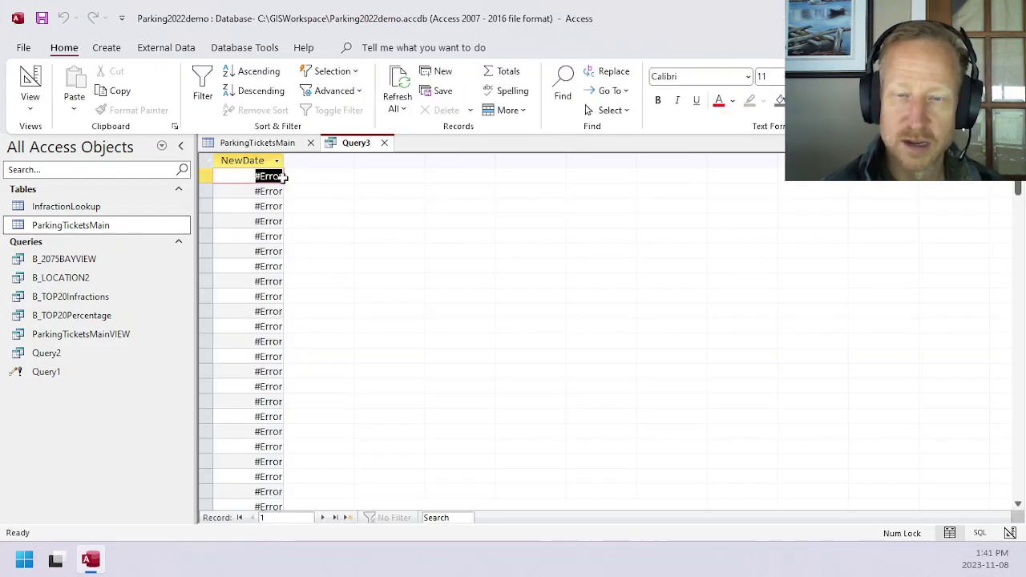
Delete the trailing + date_of_infraction so NewDate is the year plus '/', and run it.
click(30, 104)
click(68, 167)
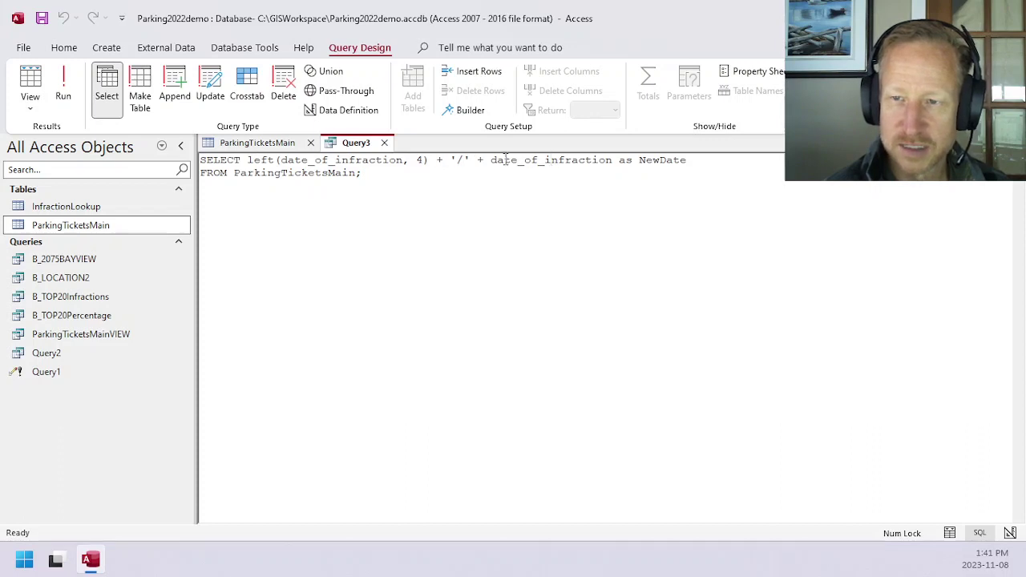
drag(490, 159, 614, 159)
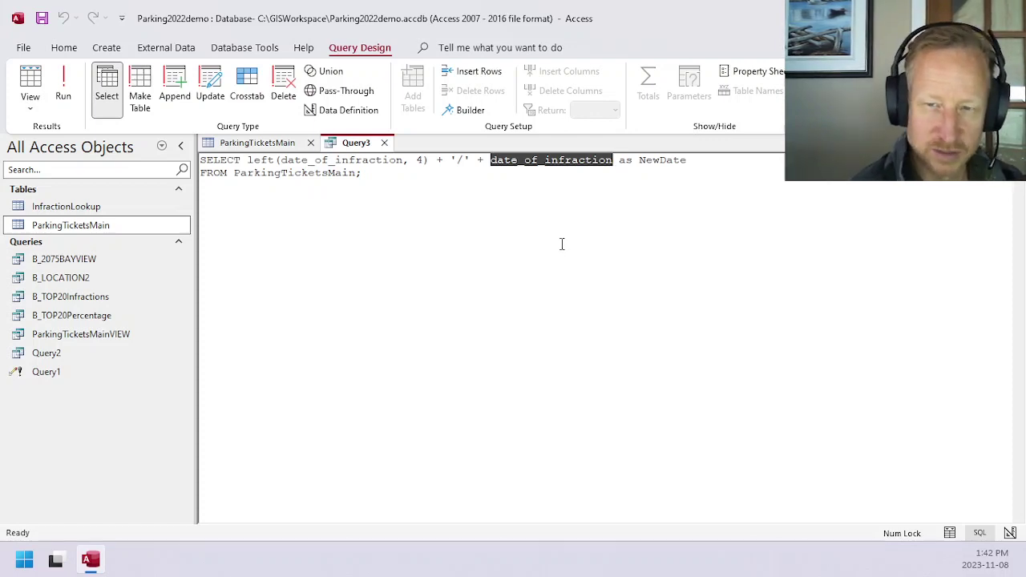
key(BackSpace)
key(BackSpace)
key(BackSpace)
key(BackSpace)
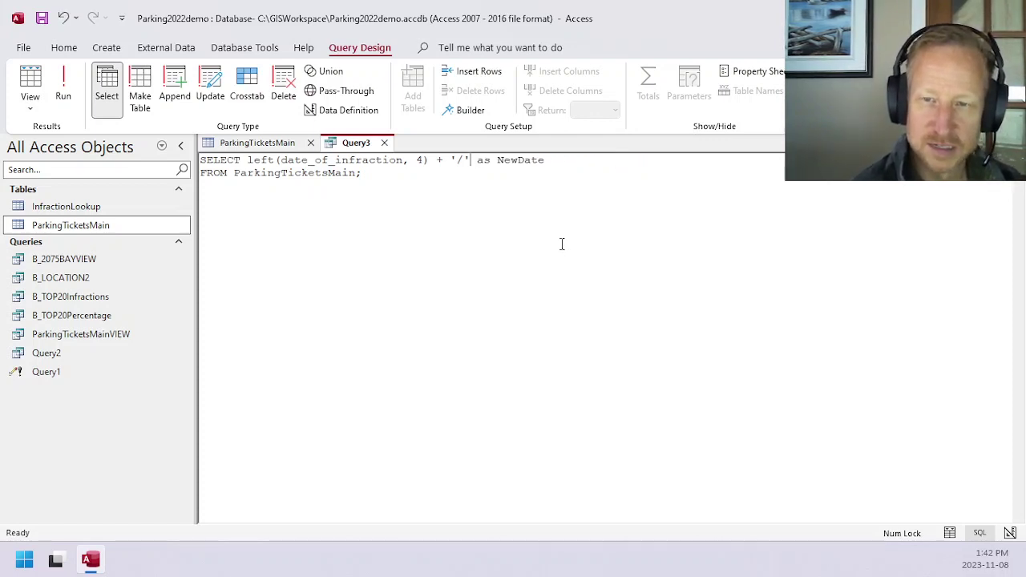
click(62, 88)
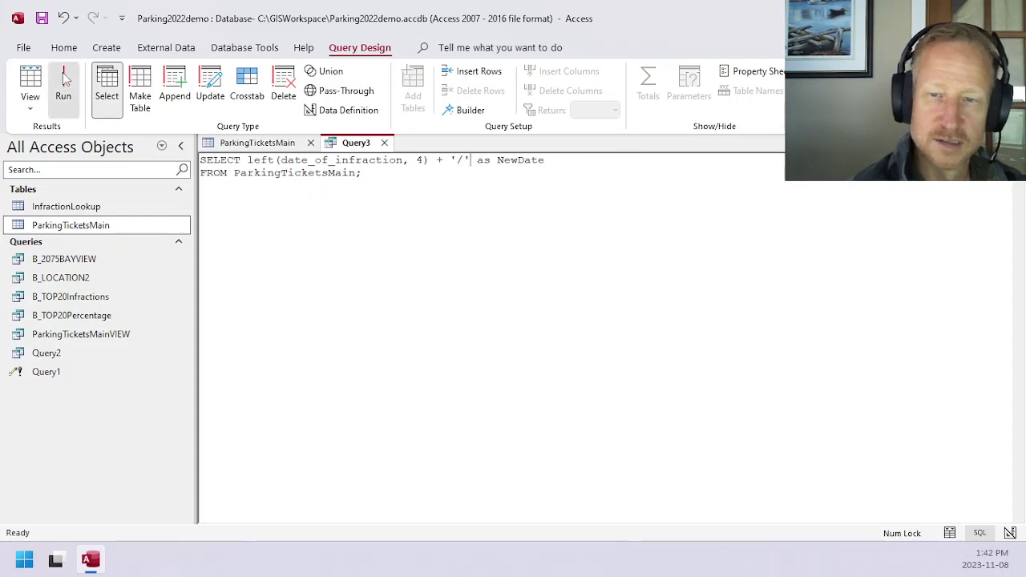
Return to SQL View and start appending + left after the '/'.
click(30, 106)
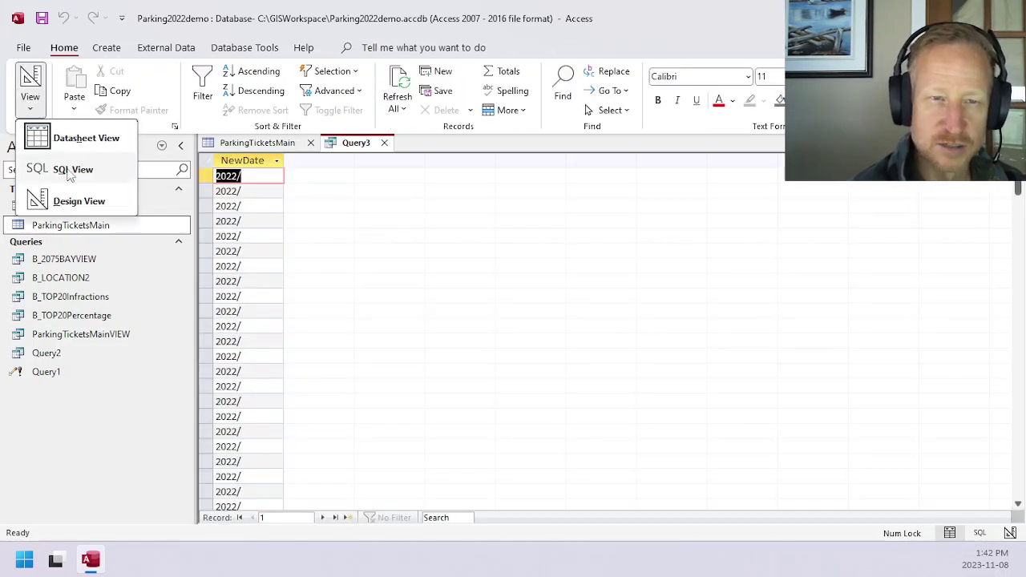
click(80, 168)
click(471, 161)
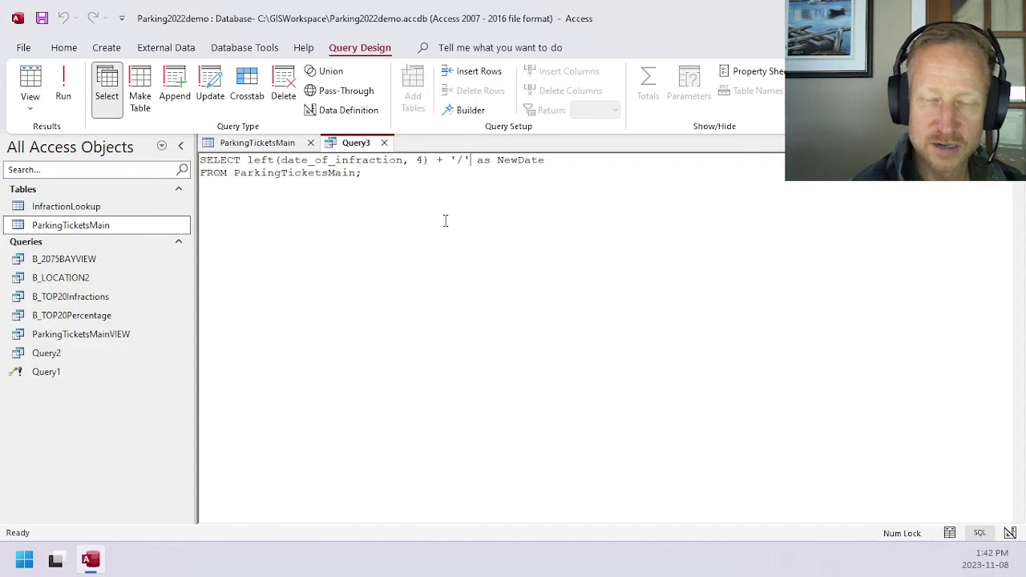
text(+)
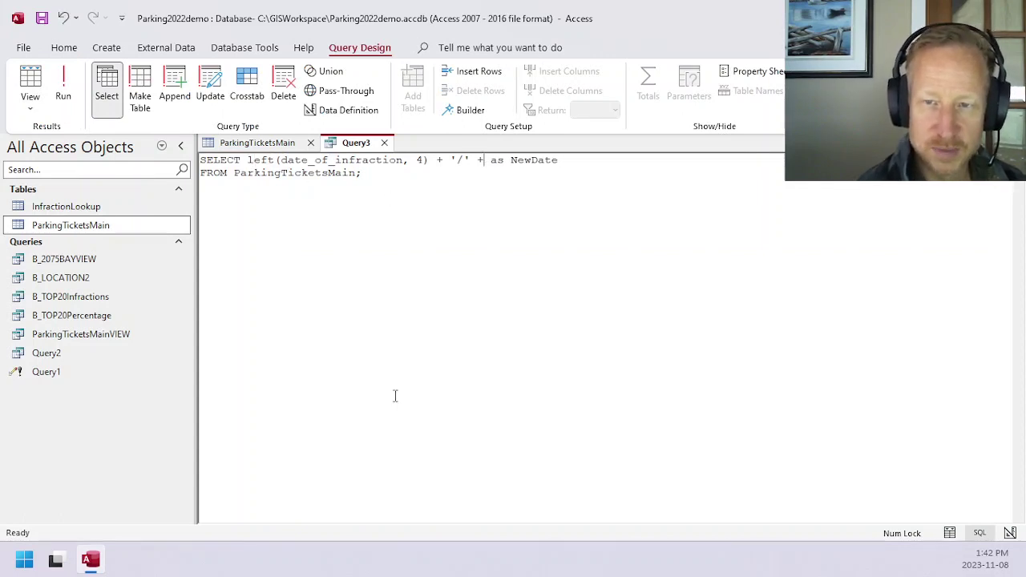
text( left)
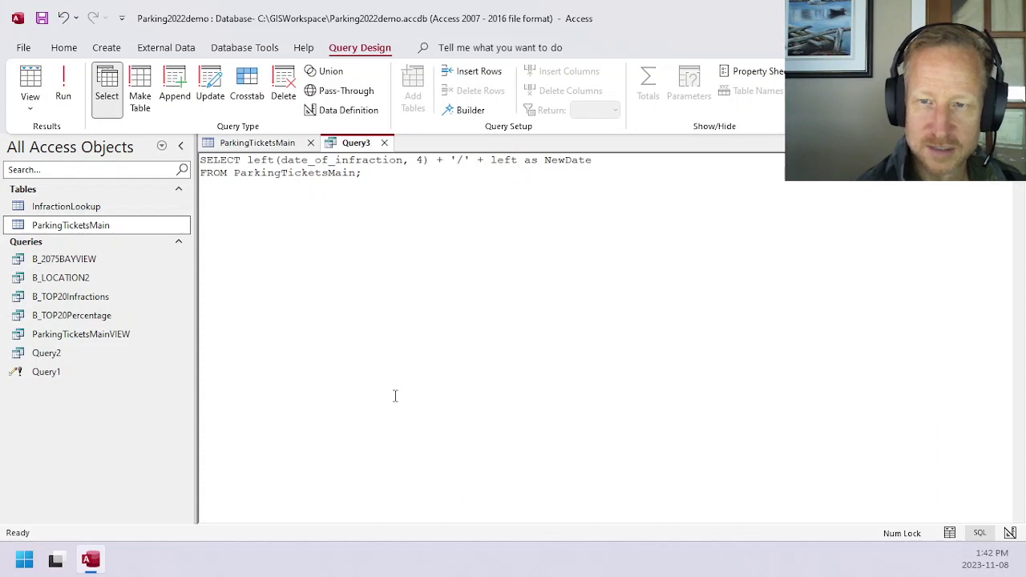
Replace left with right(date_of_infraction, 2) after the slash and run Query3, giving 2022/01.
key(BackSpace)
key(BackSpace)
key(BackSpace)
key(BackSpace)
text(right()
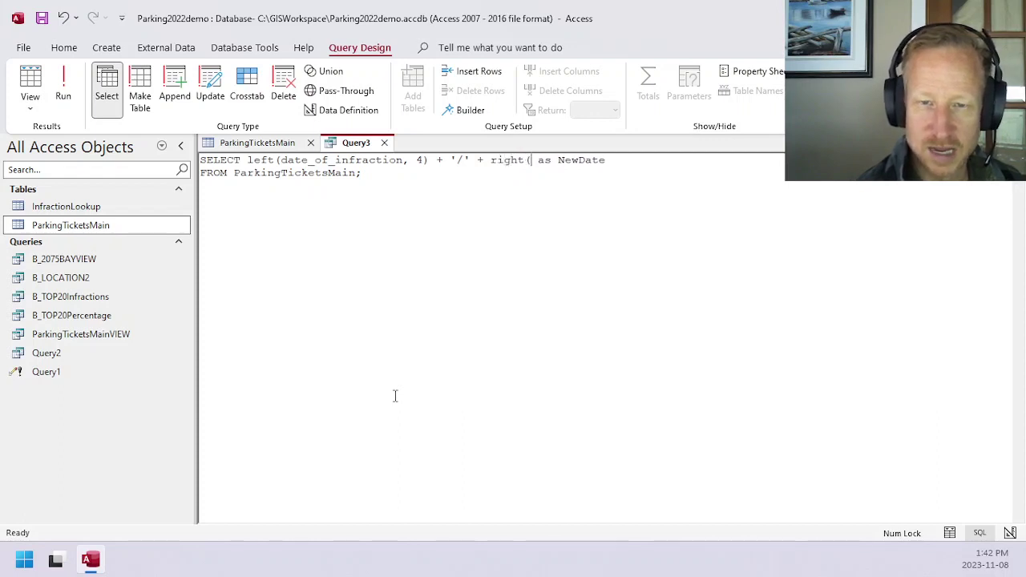
text(date_of_)
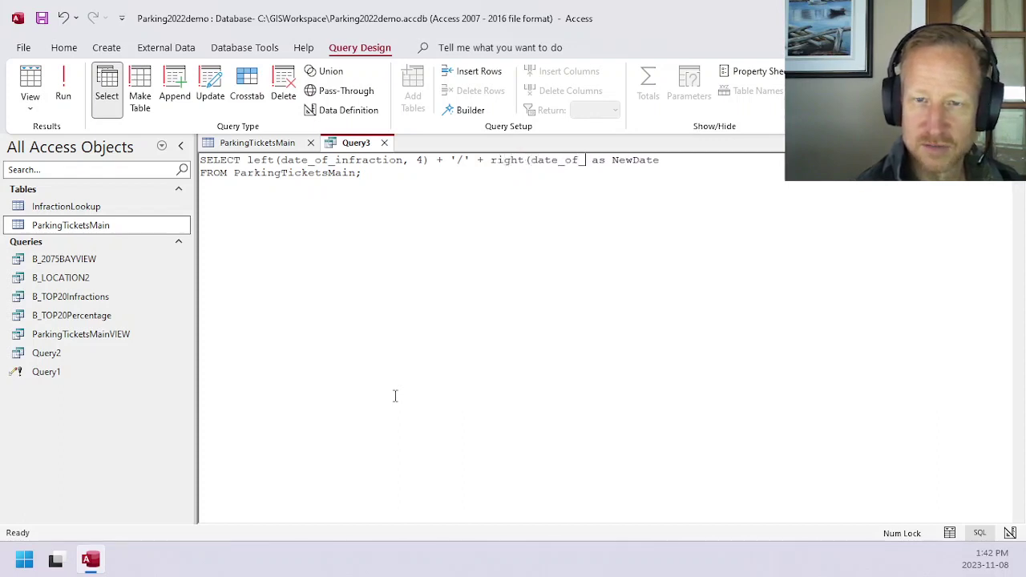
text(infraction, )
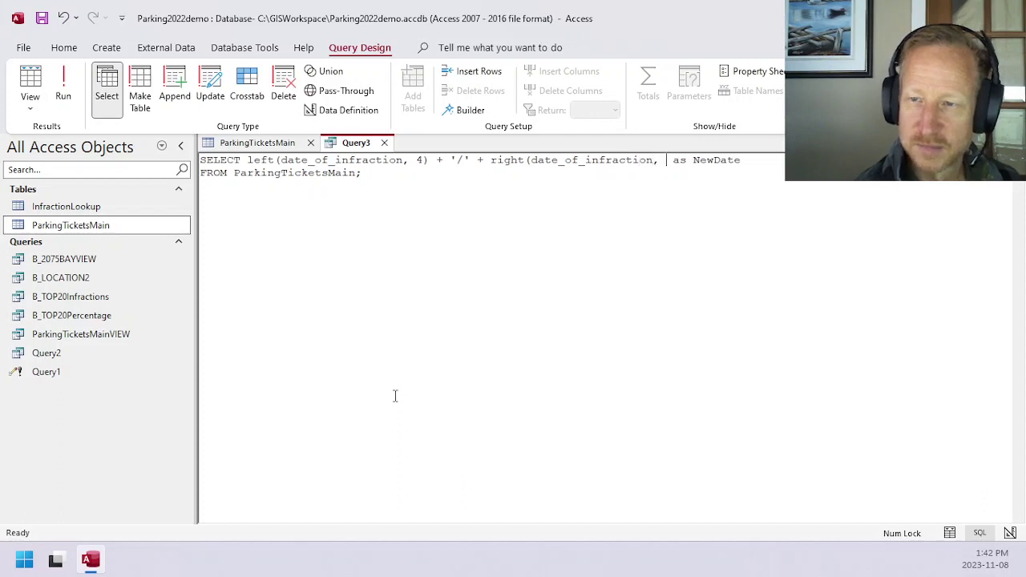
text(2)
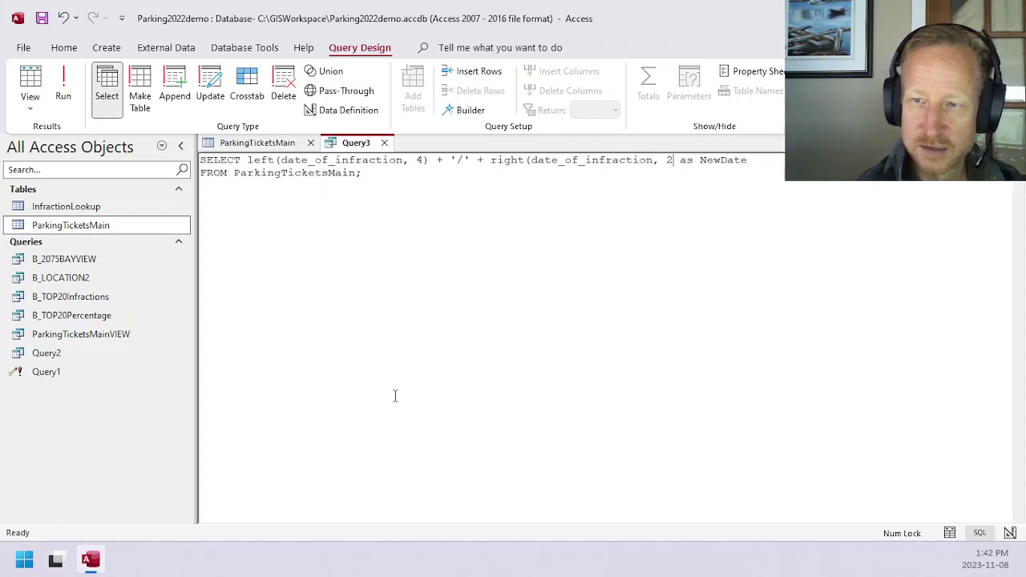
text())
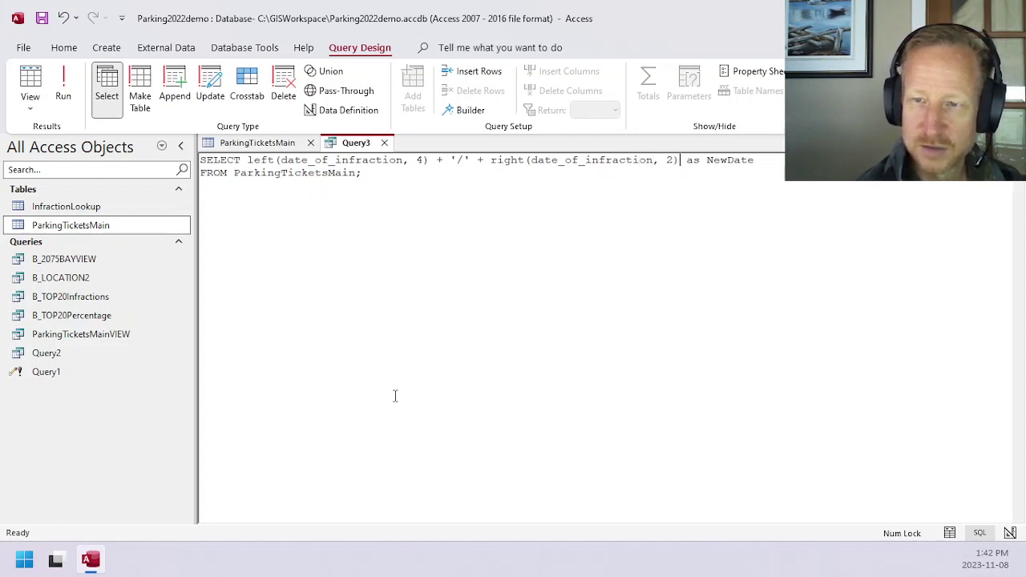
click(250, 144)
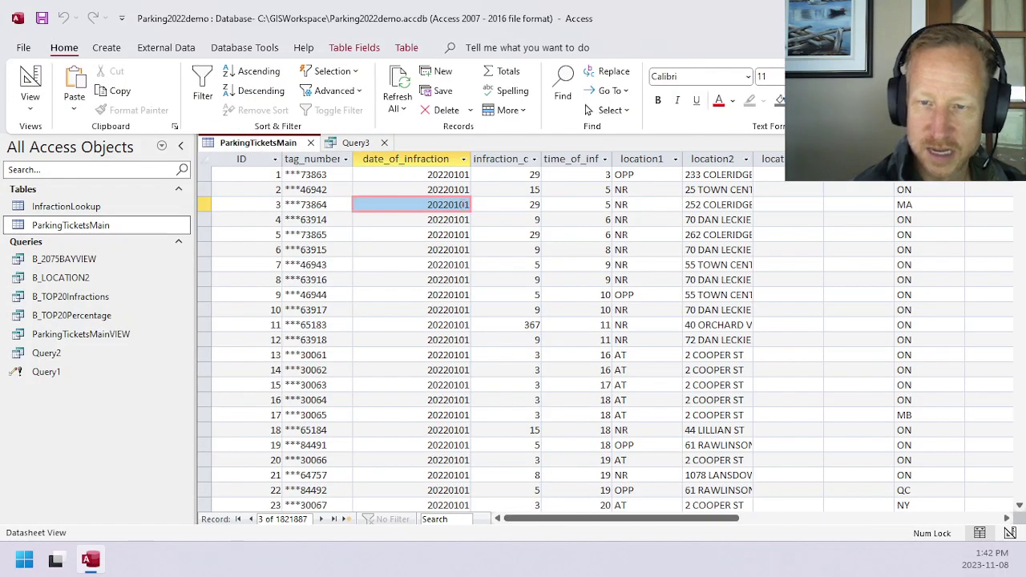
click(355, 144)
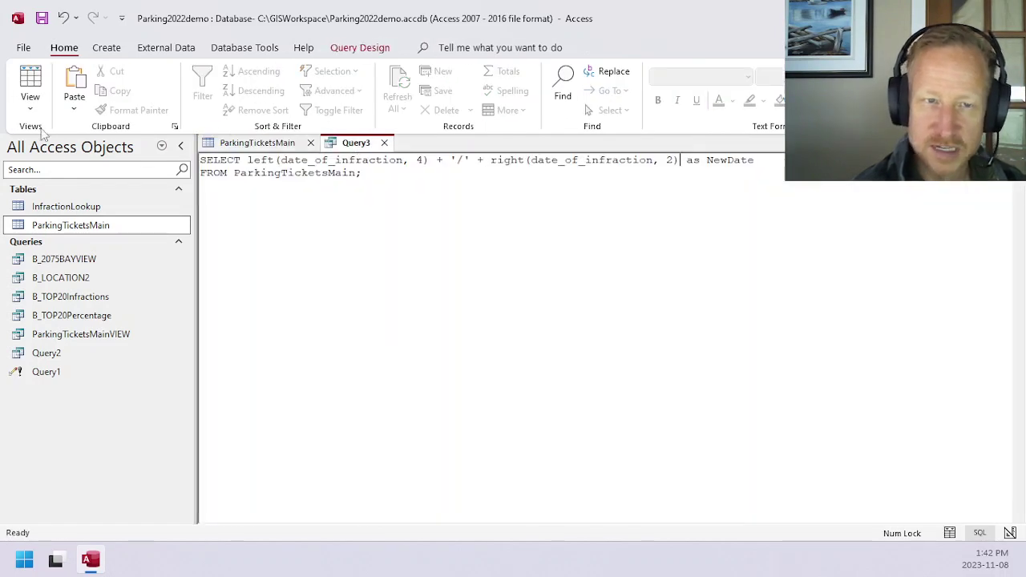
click(30, 80)
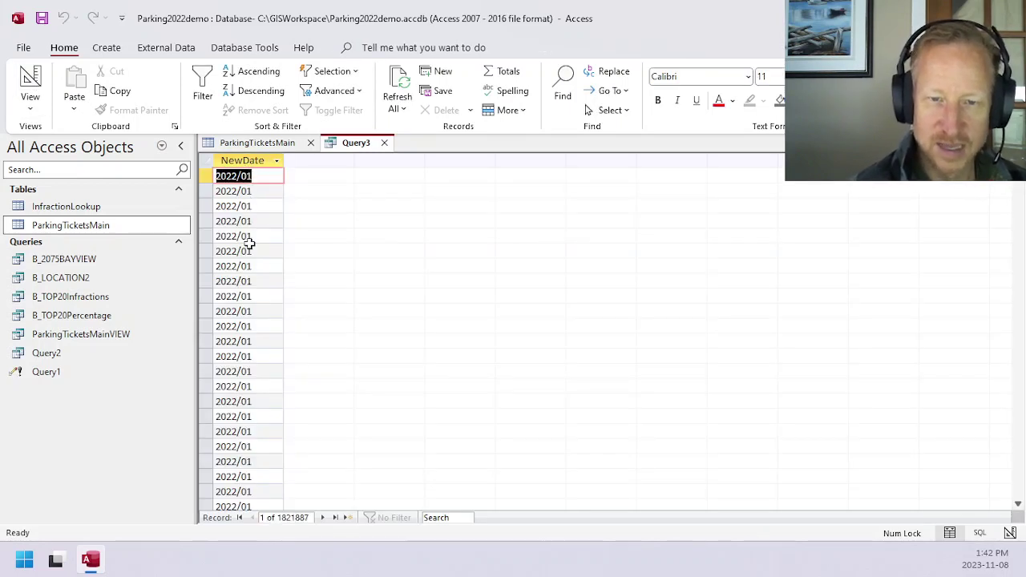
click(253, 279)
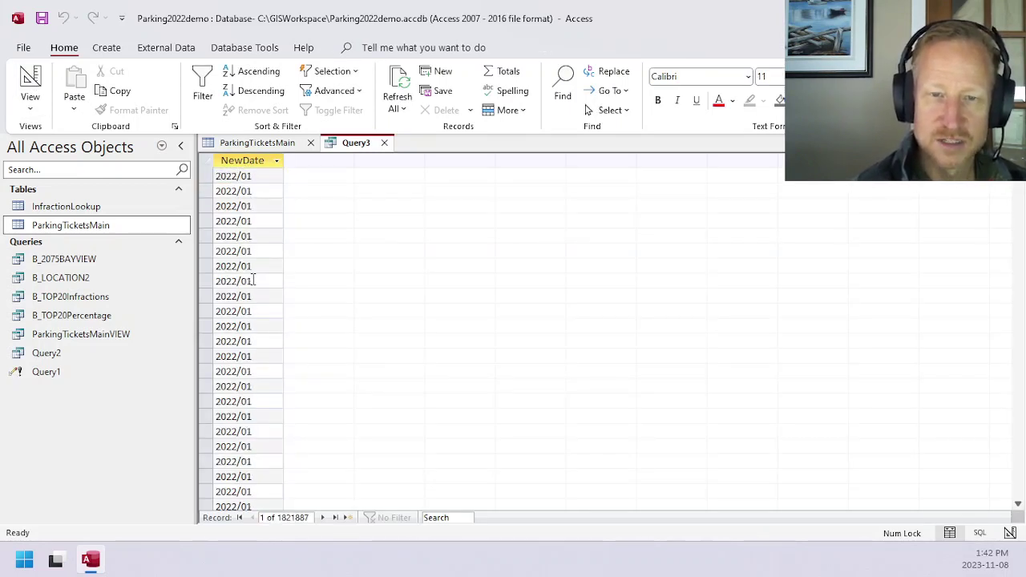
Switch Query3 to SQL View and review the arguments of the left and right terms.
click(30, 105)
click(72, 167)
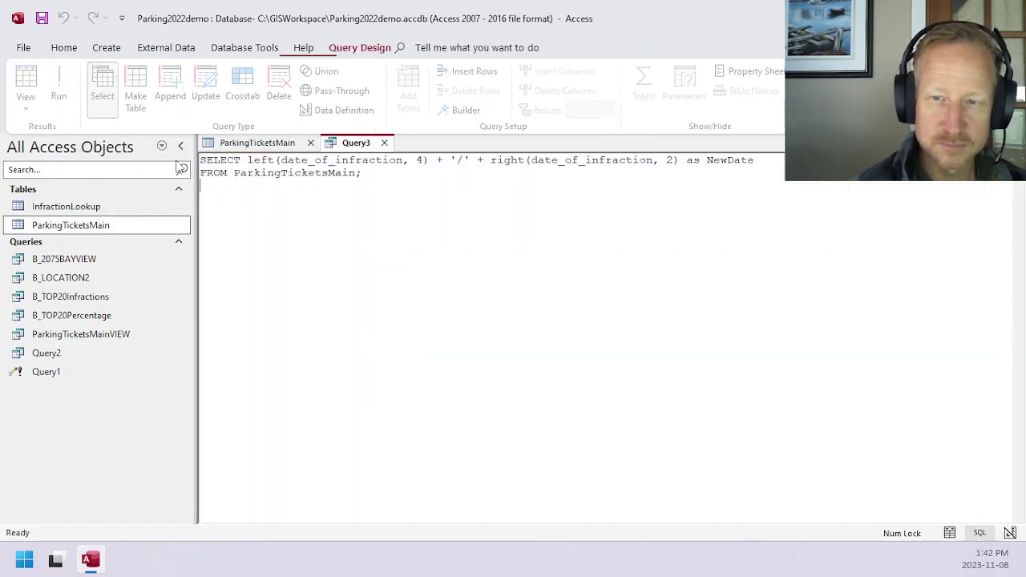
double_click(258, 160)
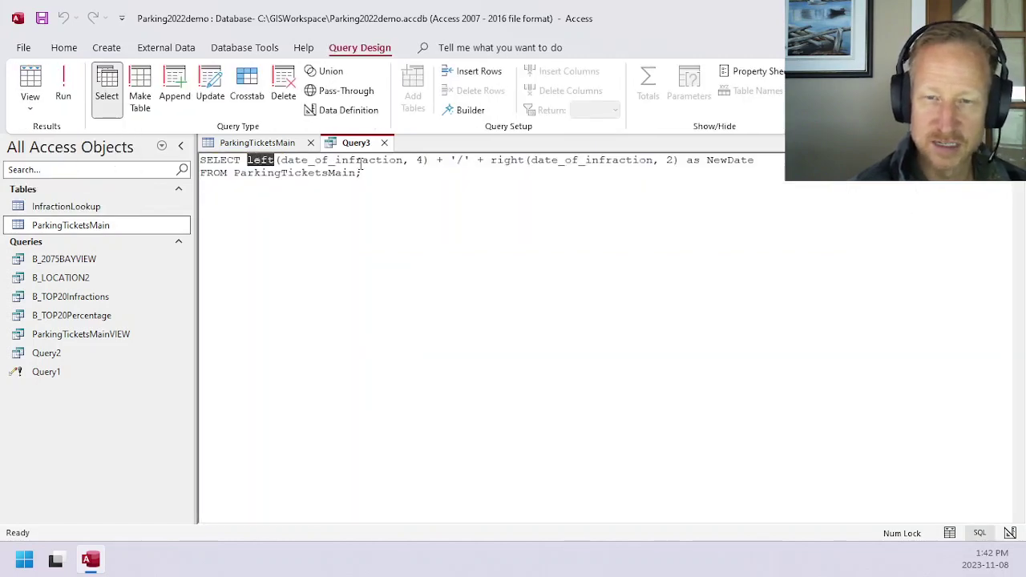
click(420, 160)
double_click(420, 160)
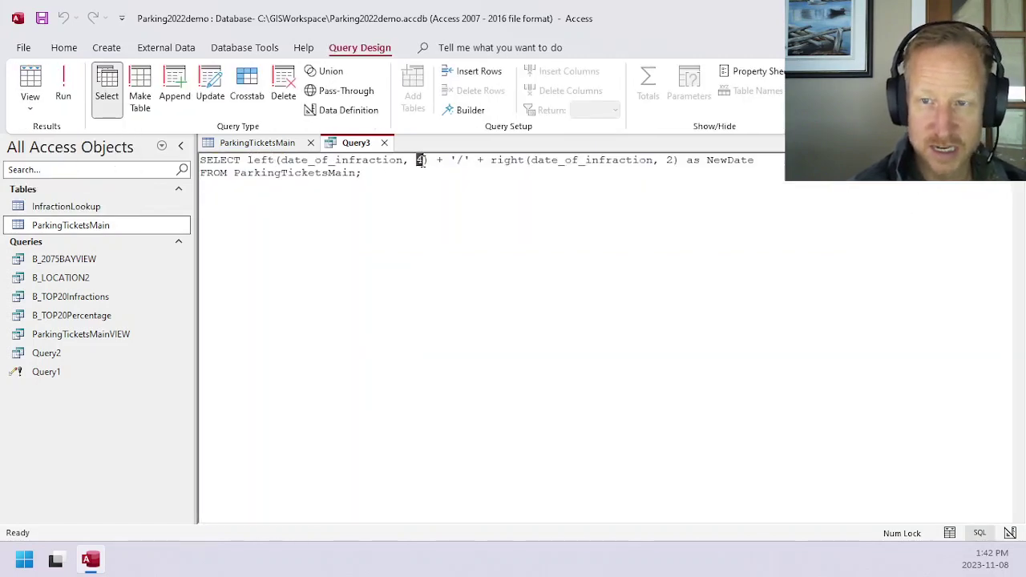
double_click(669, 161)
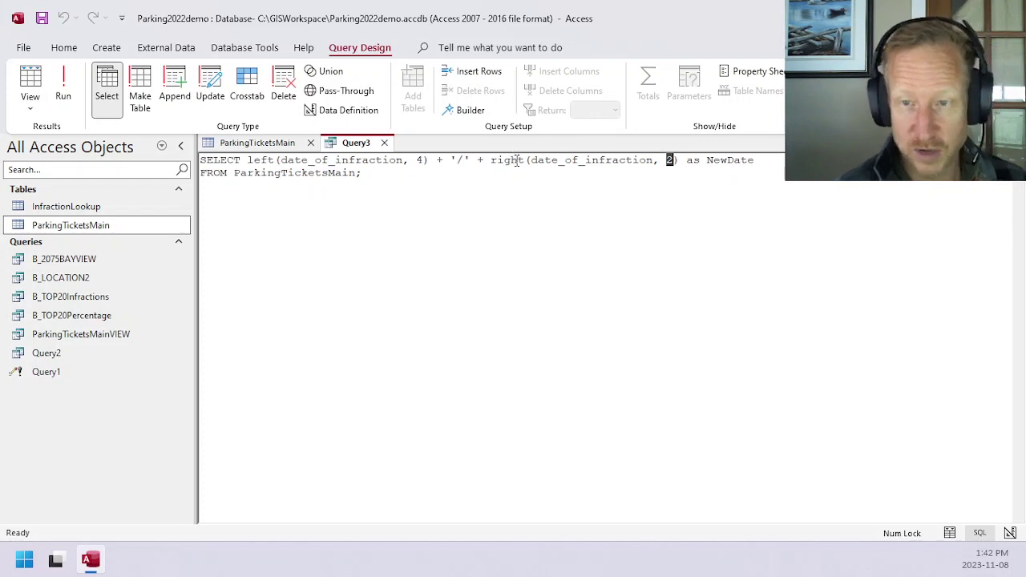
click(452, 159)
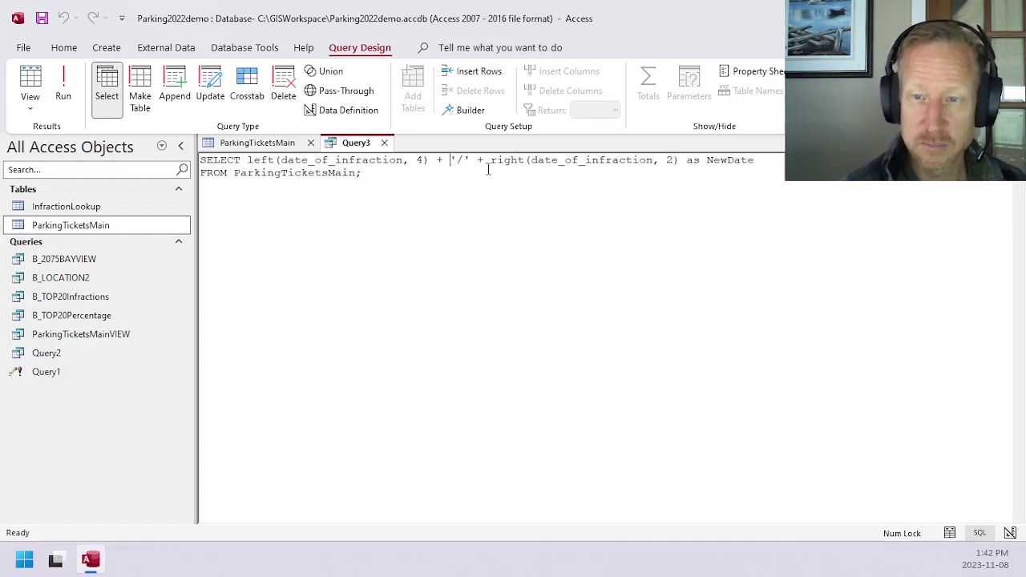
Insert mid(date_of_infraction, 5) before the right term in the NewDate expression.
click(492, 159)
text(mid)
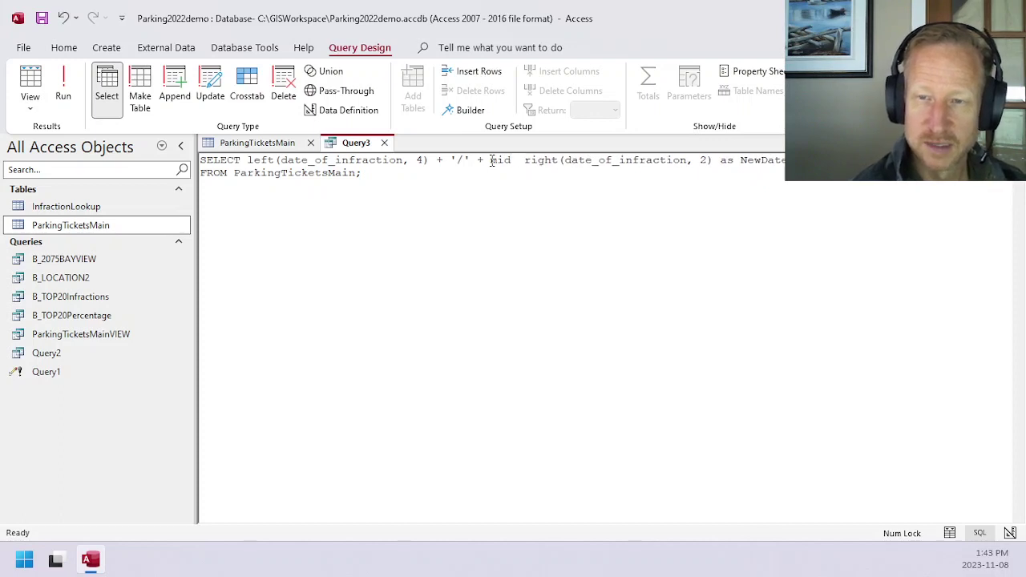
key(BackSpace)
text(())
key(Left)
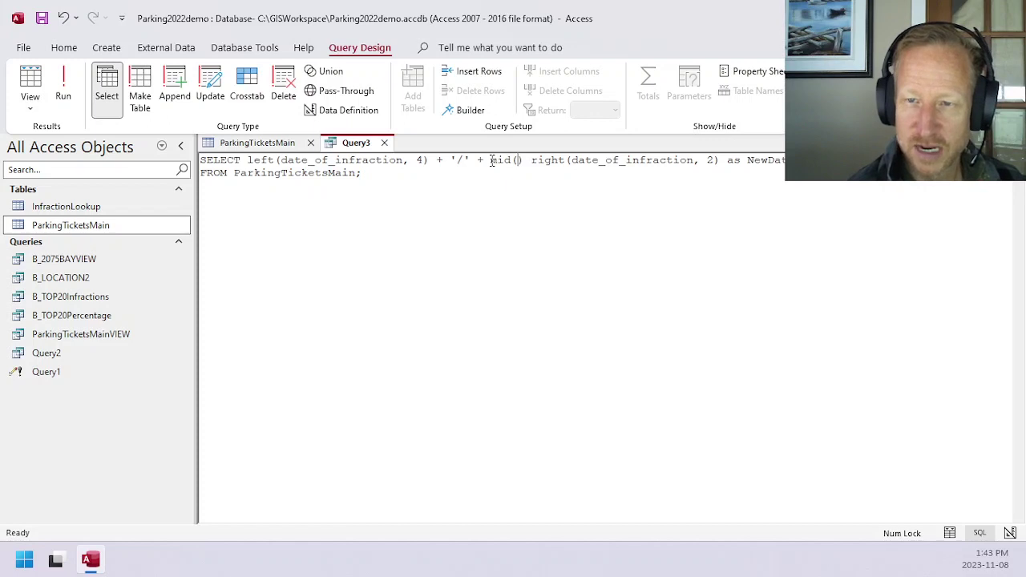
text(date_of_)
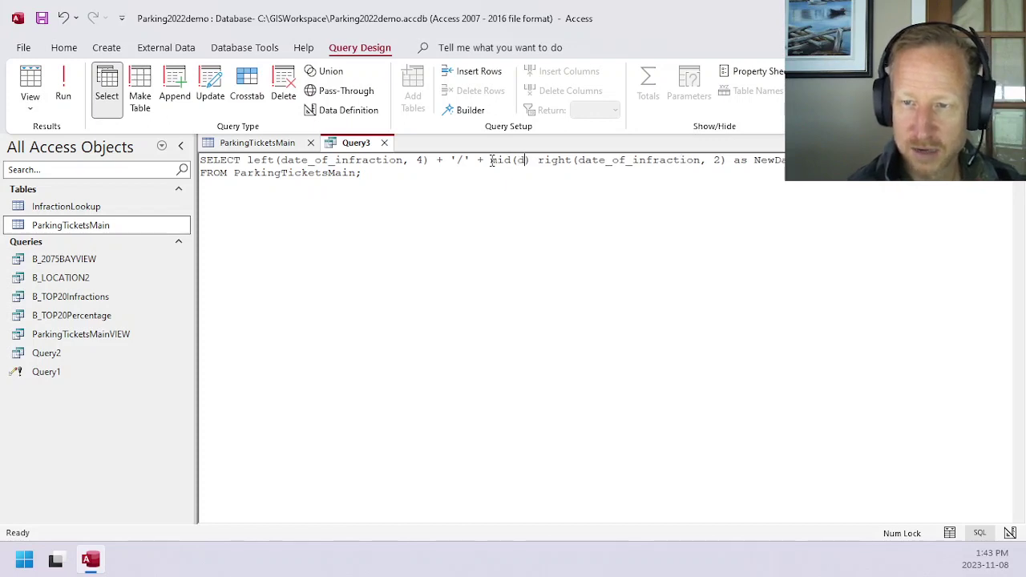
text(infrac)
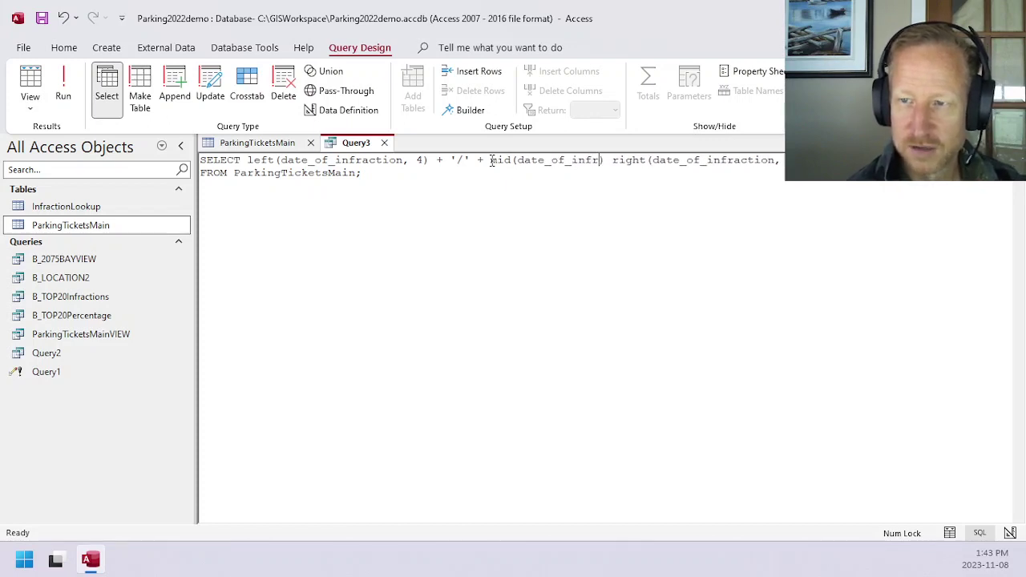
text(tion,)
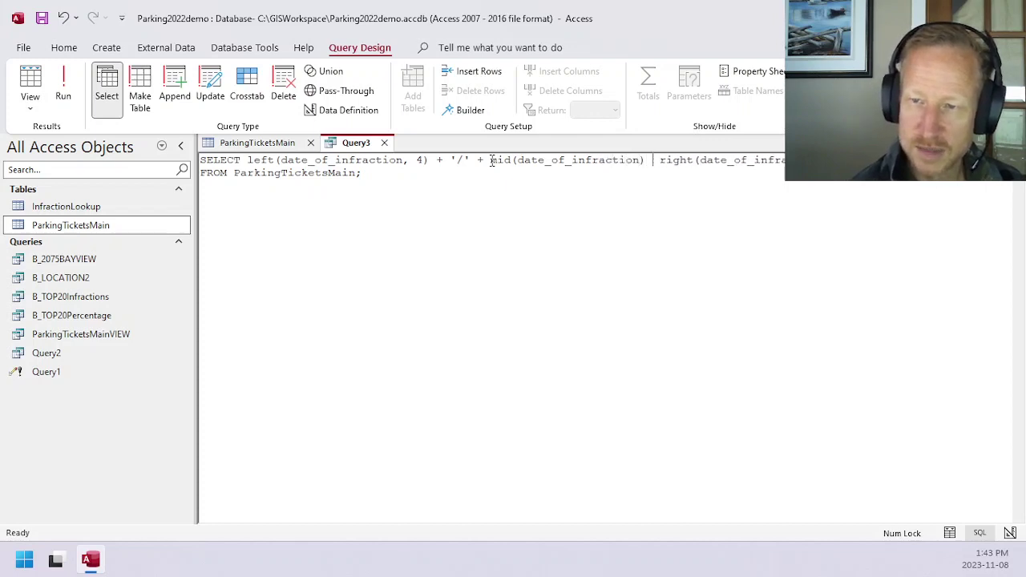
key(BackSpace)
key(BackSpace)
text(, )
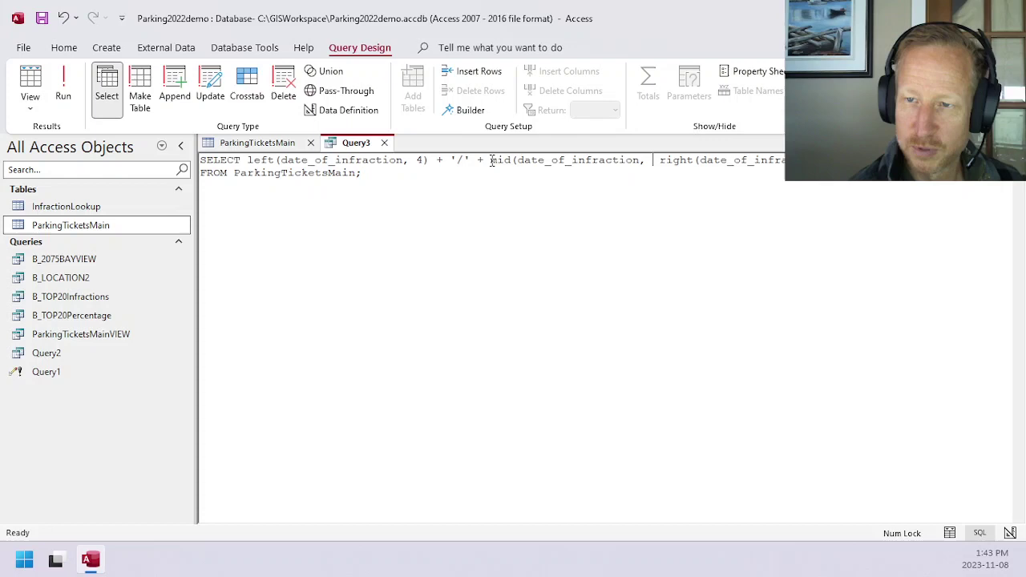
text(2)
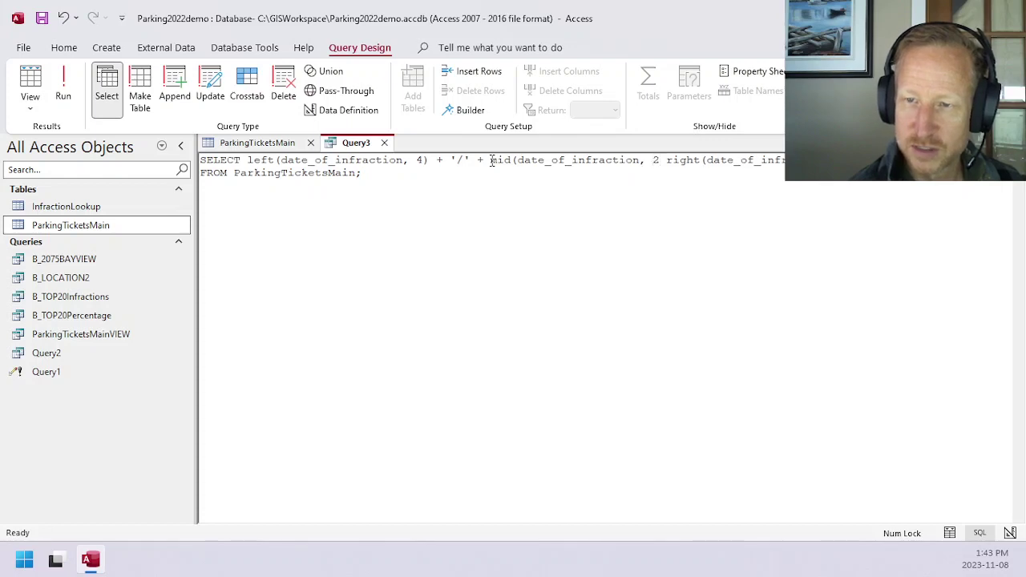
key(BackSpace)
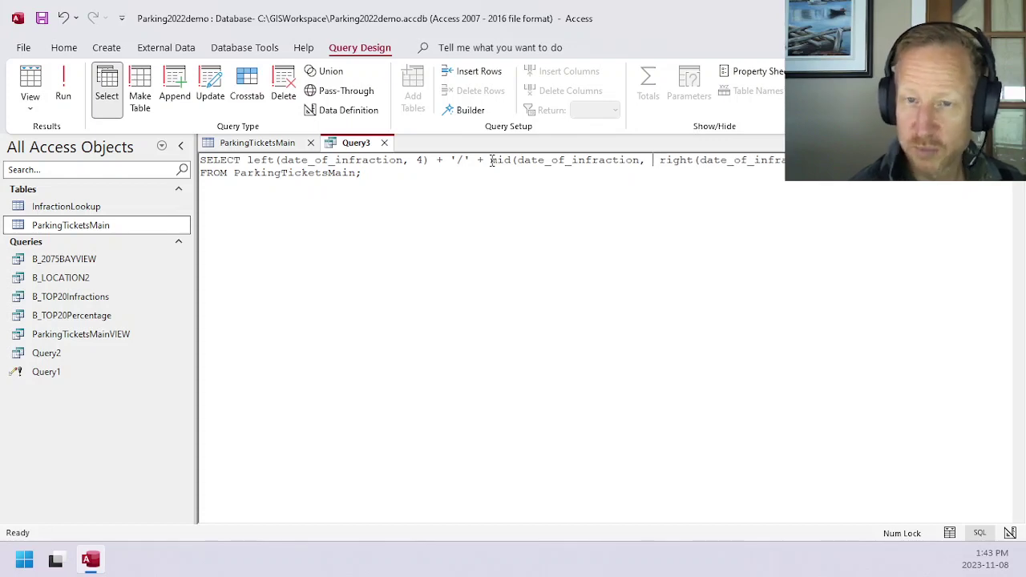
text(5)
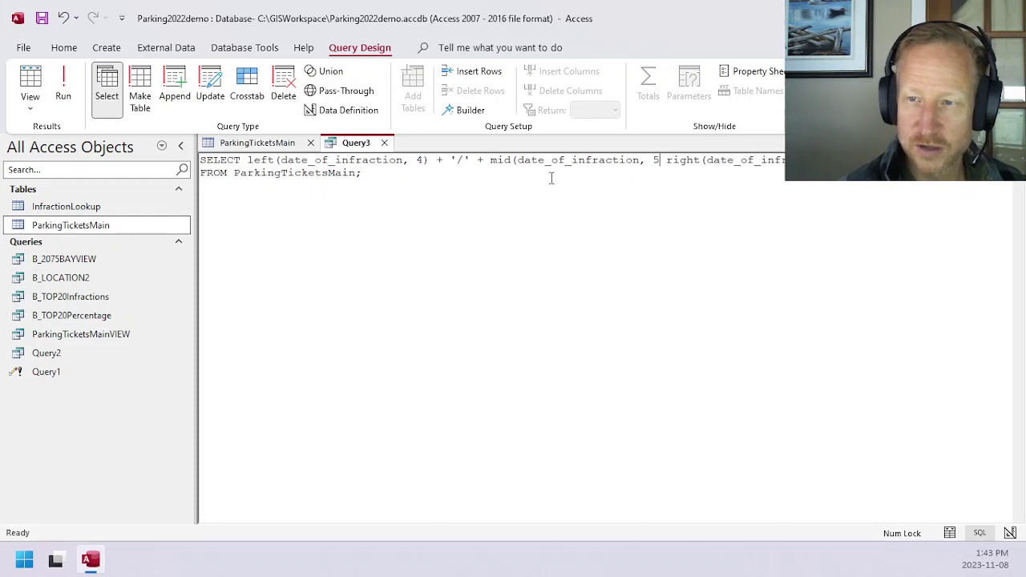
text())
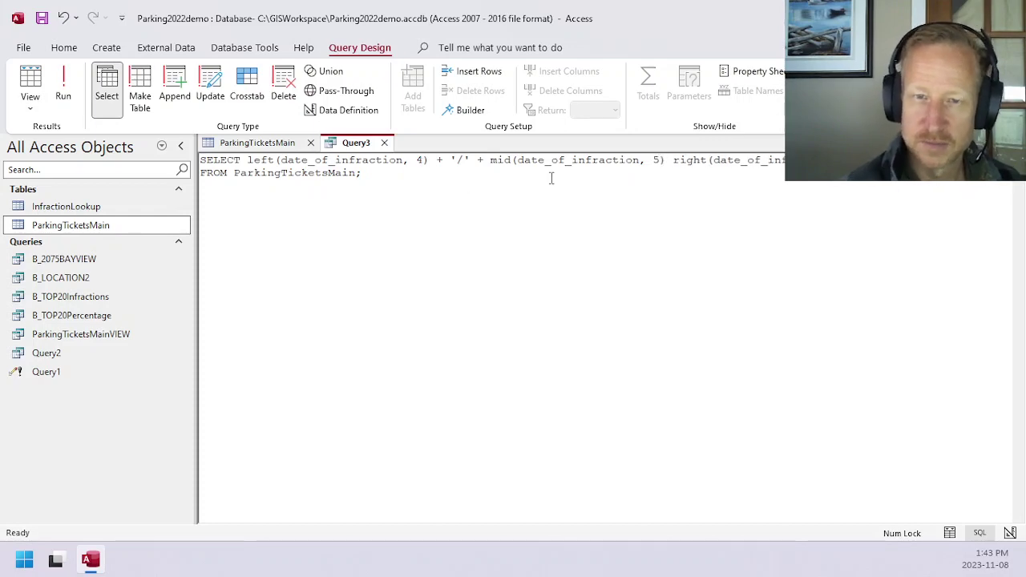
In ParkingTicketsMain, select the 01 month digits of record 1's date_of_infraction.
click(292, 143)
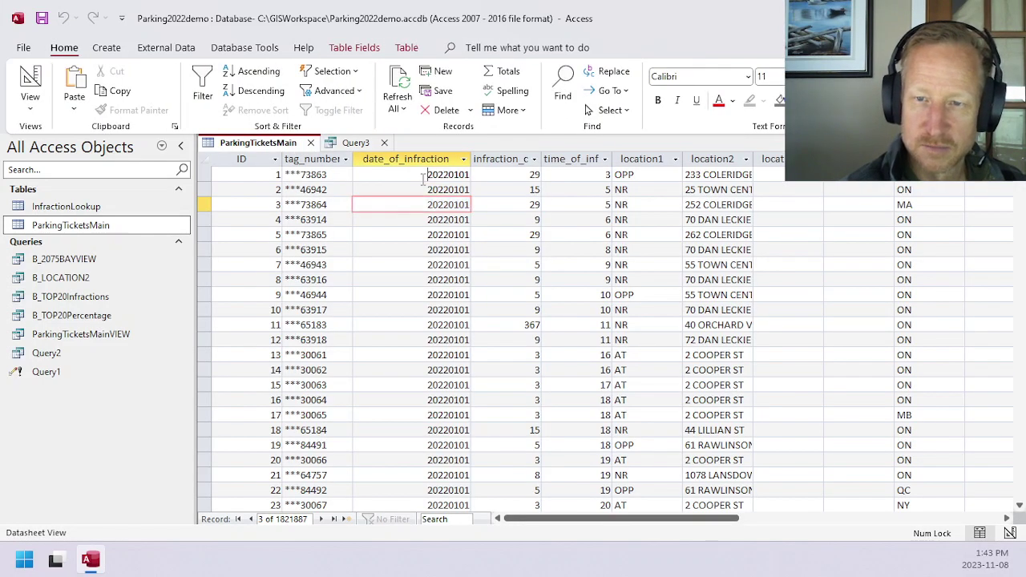
click(428, 175)
key(Right)
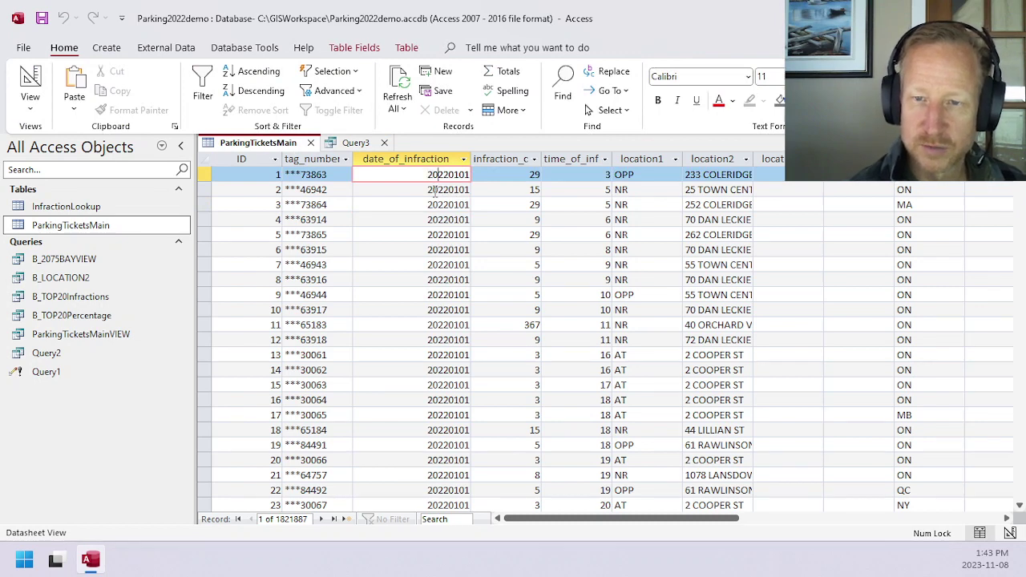
key(shift+Left)
key(shift+Left)
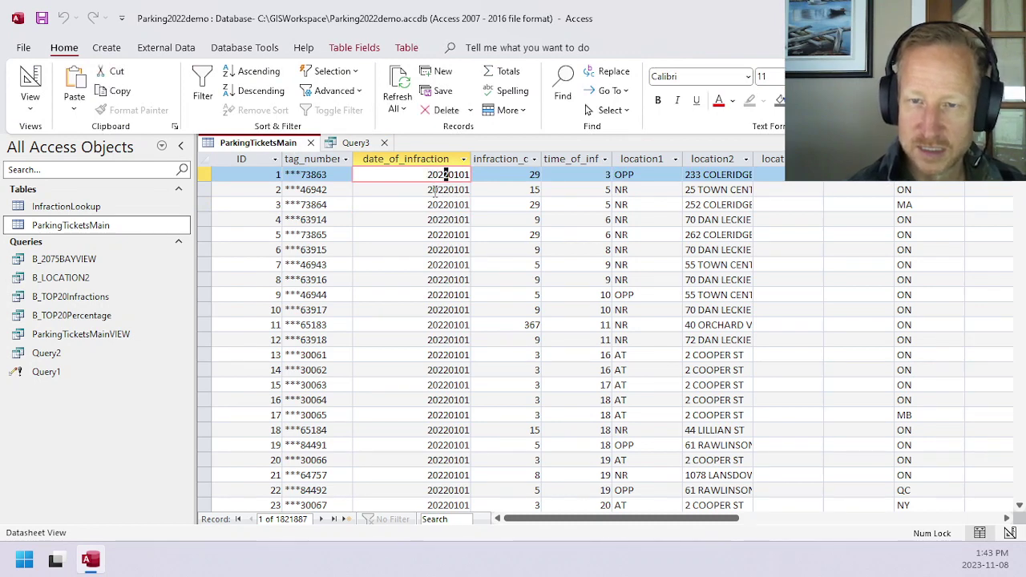
key(Right)
key(shift+Right)
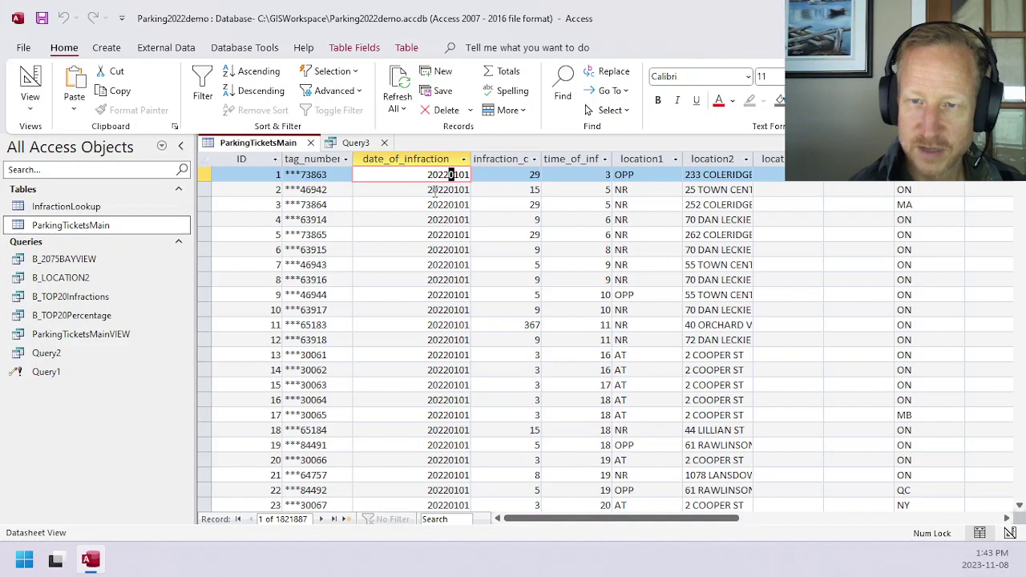
key(shift+Right)
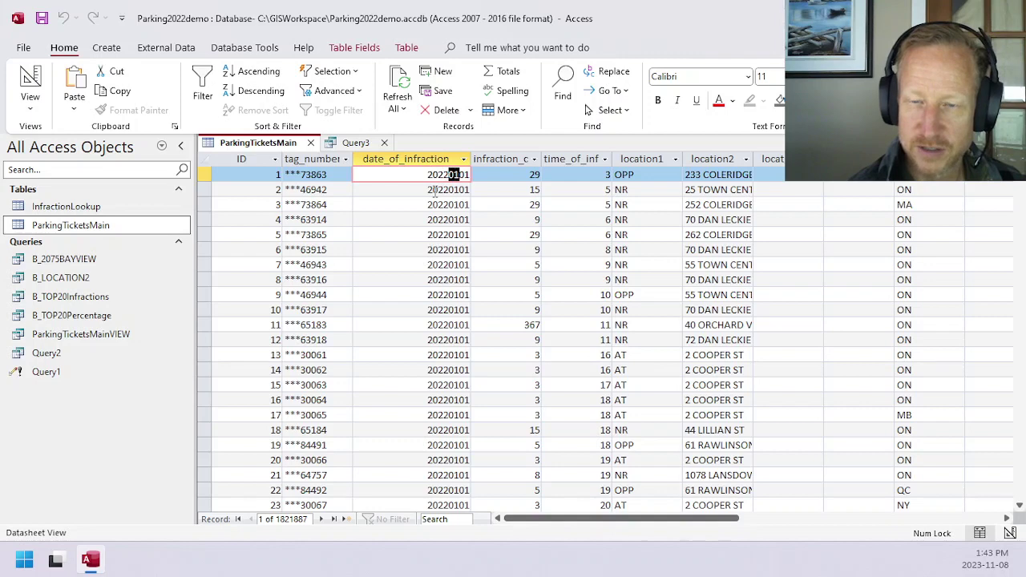
Add + '/' + after the mid term and run Query3, showing 2022/0101/01.
click(355, 143)
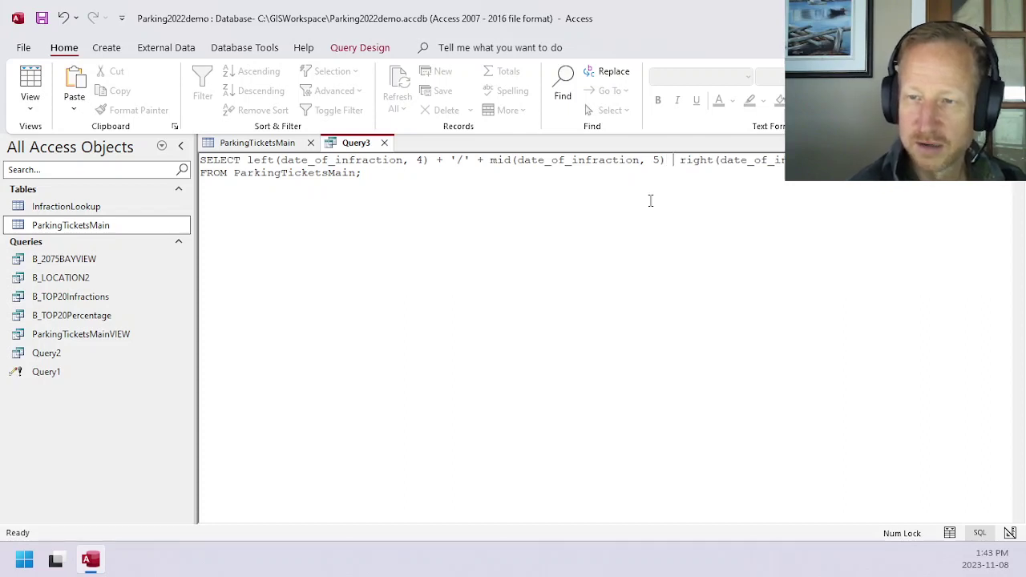
text(+ +)
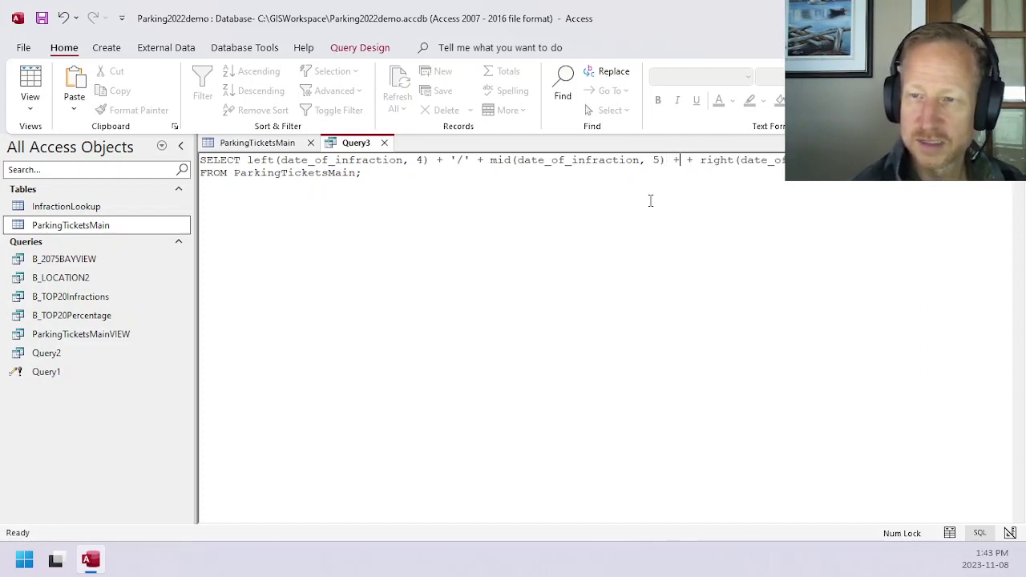
text( ''/)
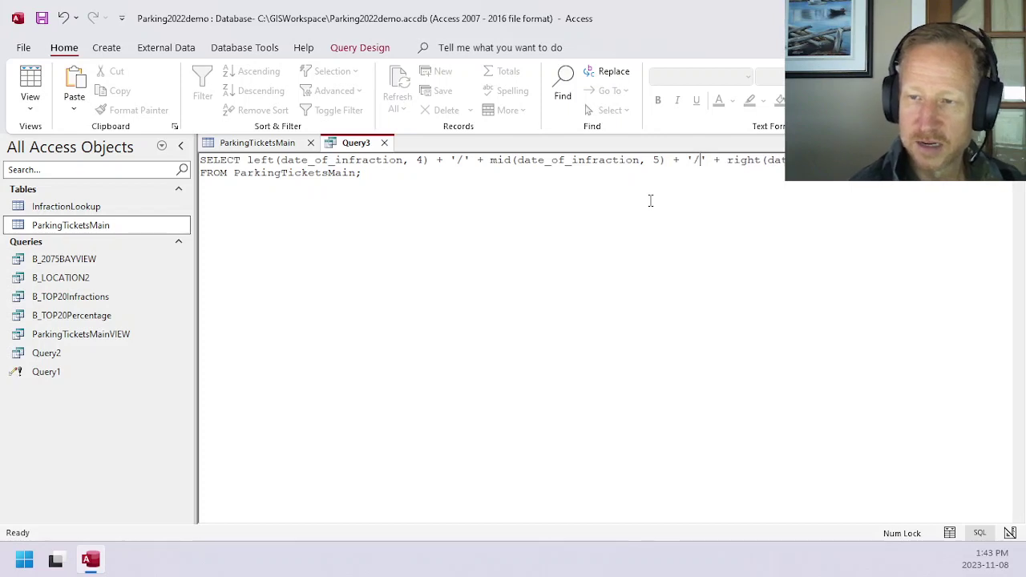
click(30, 84)
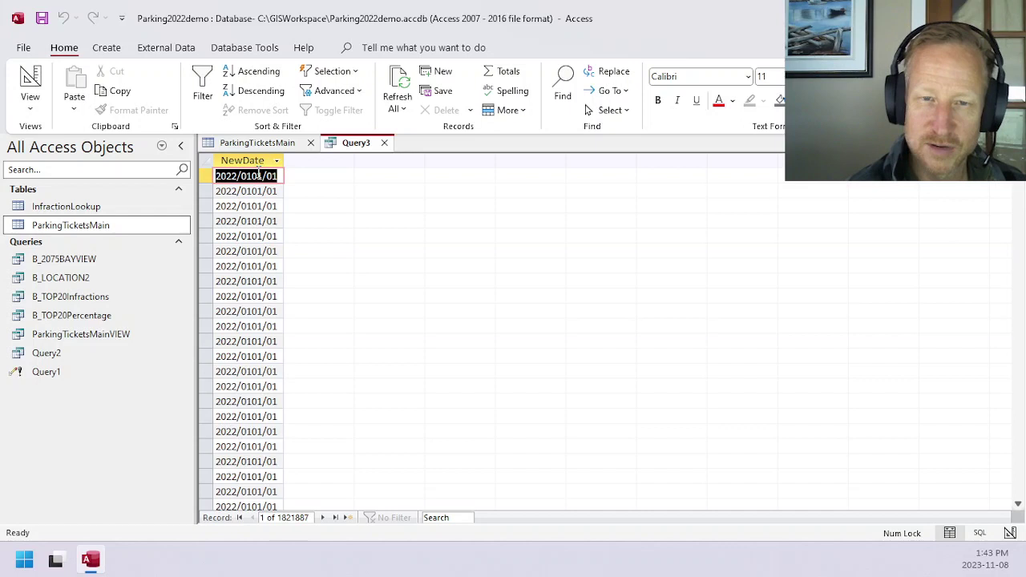
Wrap the mid term as left(mid(date_of_infraction, 5), 2) and run, giving 2022/01/01.
click(30, 103)
click(72, 169)
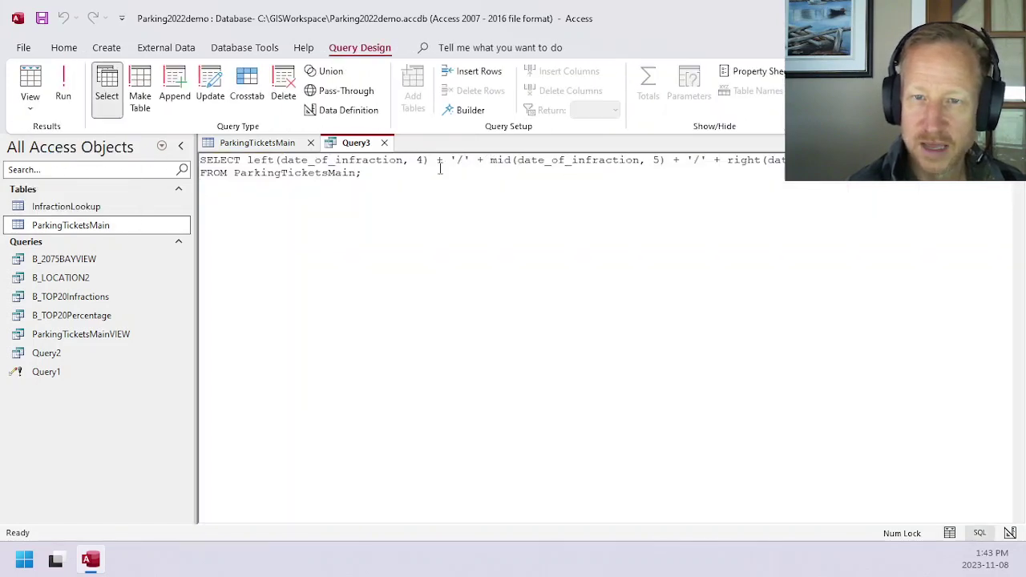
click(490, 160)
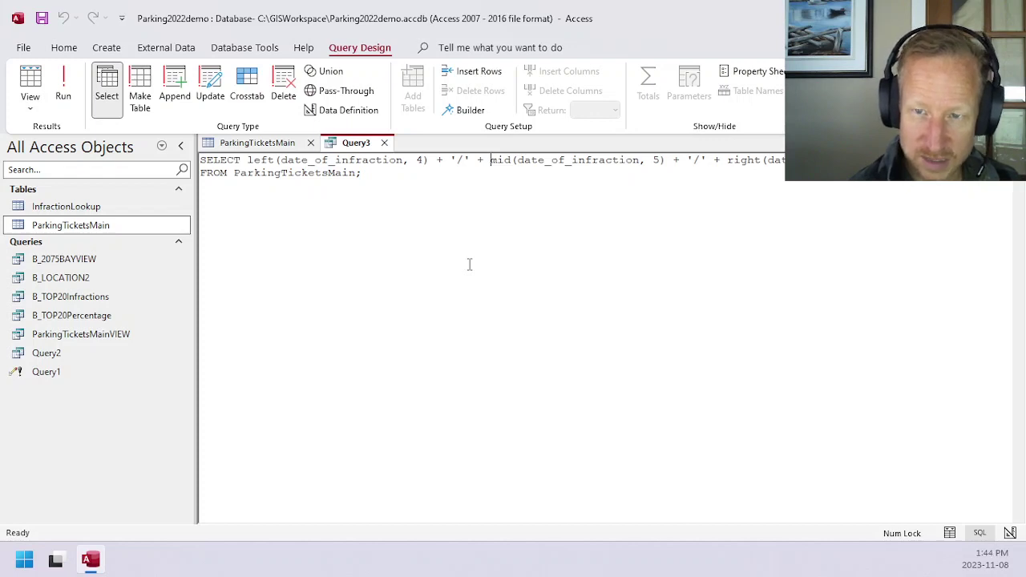
text(left()
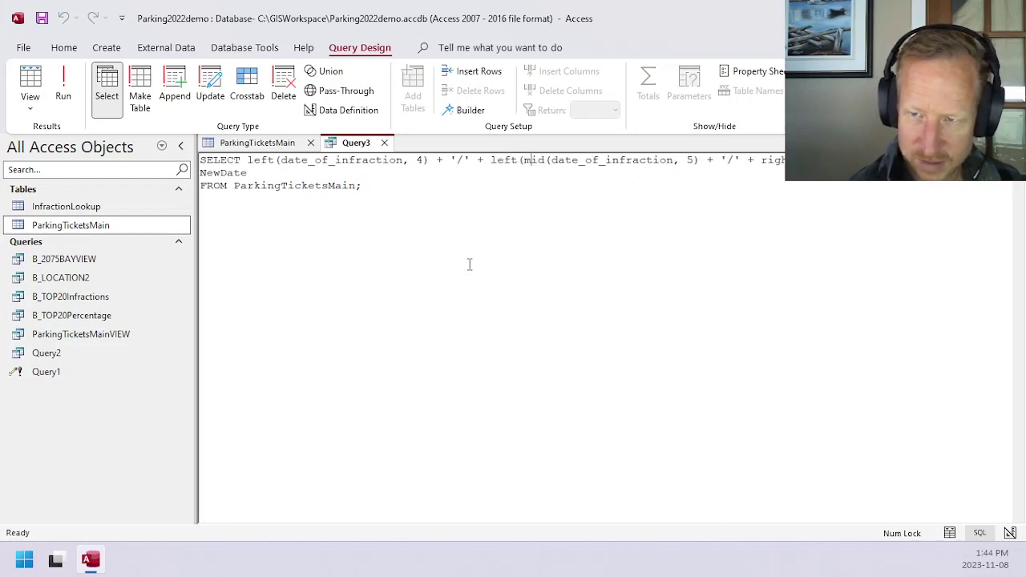
text(,2))
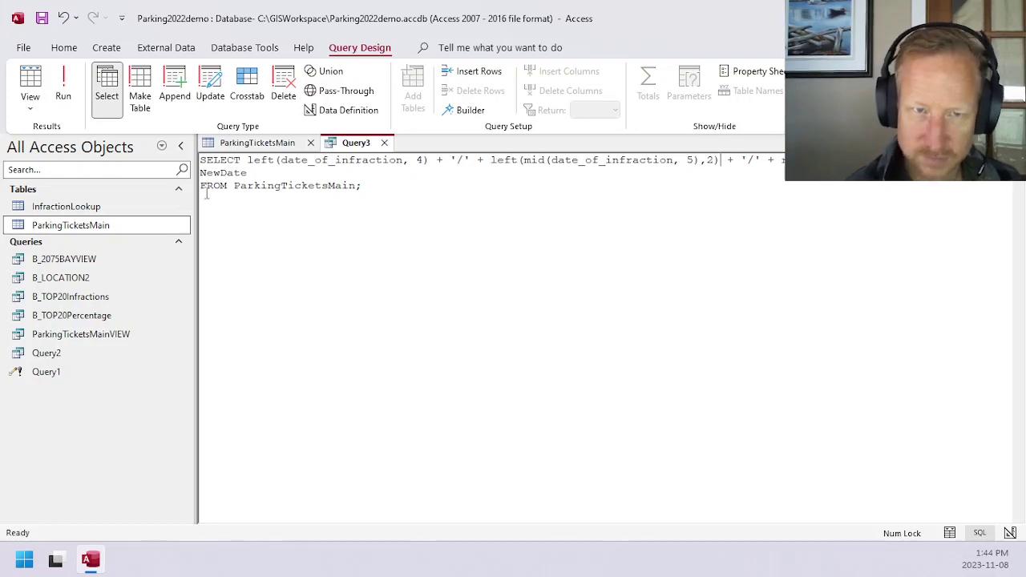
click(64, 90)
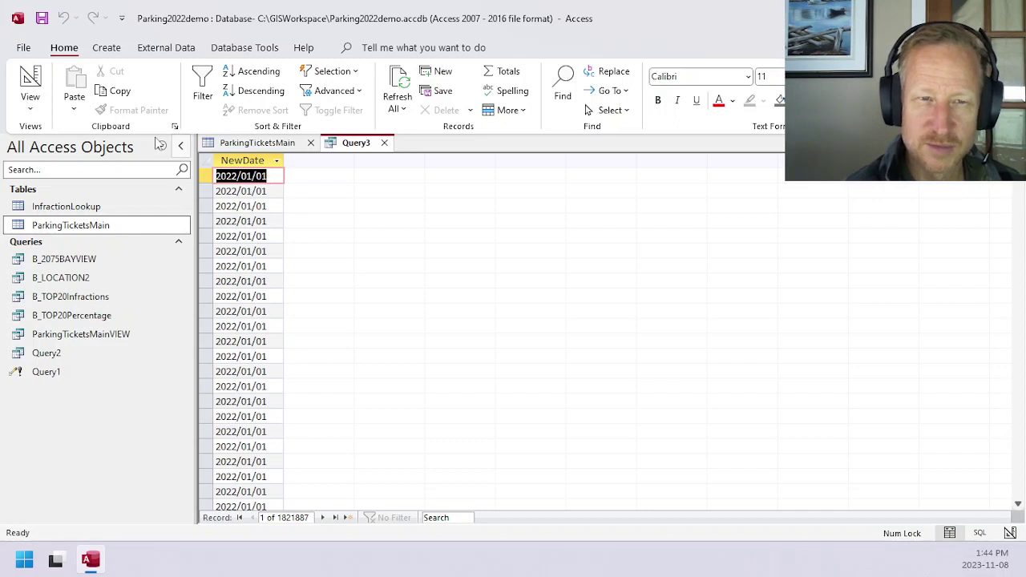
click(32, 100)
Rerun Query3, then wrap its NewDate expression in cdate( ) in SQL View.
click(57, 168)
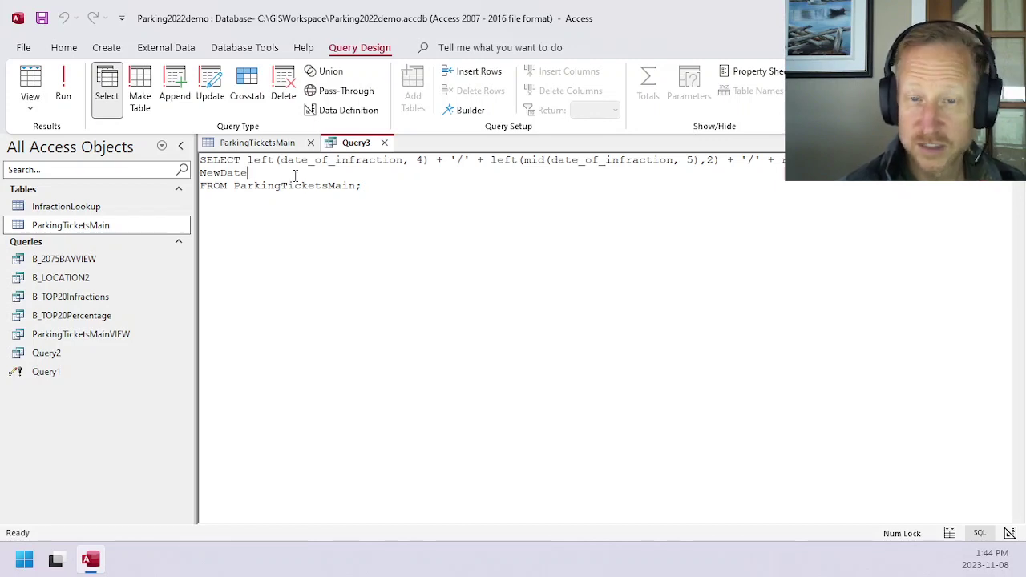
click(63, 87)
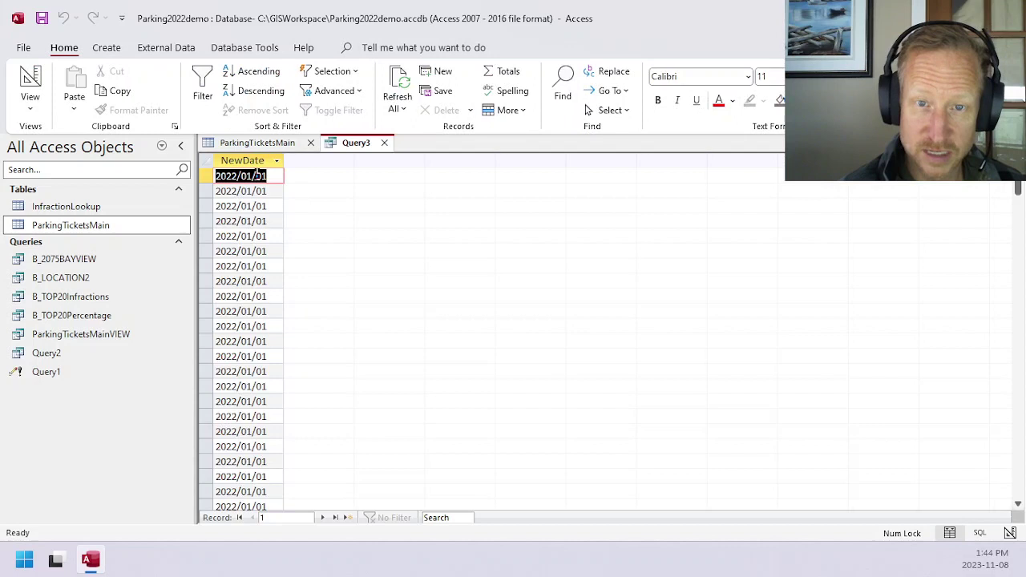
click(29, 106)
click(75, 168)
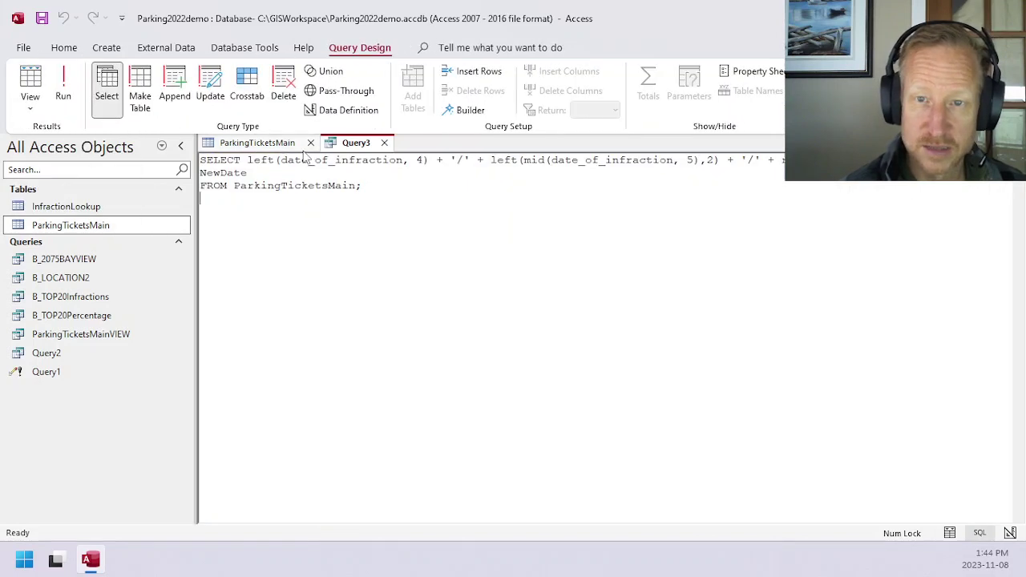
click(248, 160)
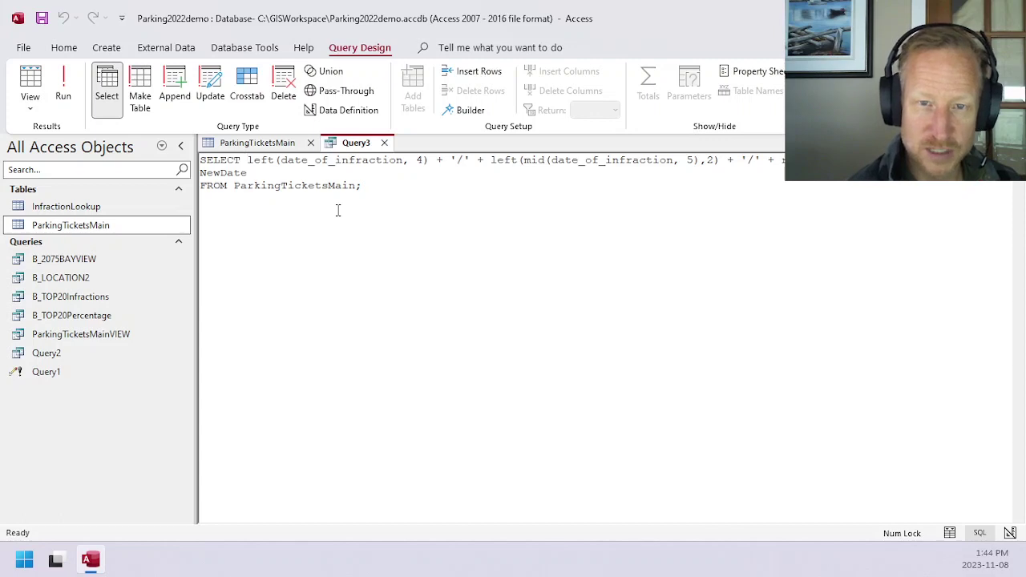
text(cdate()
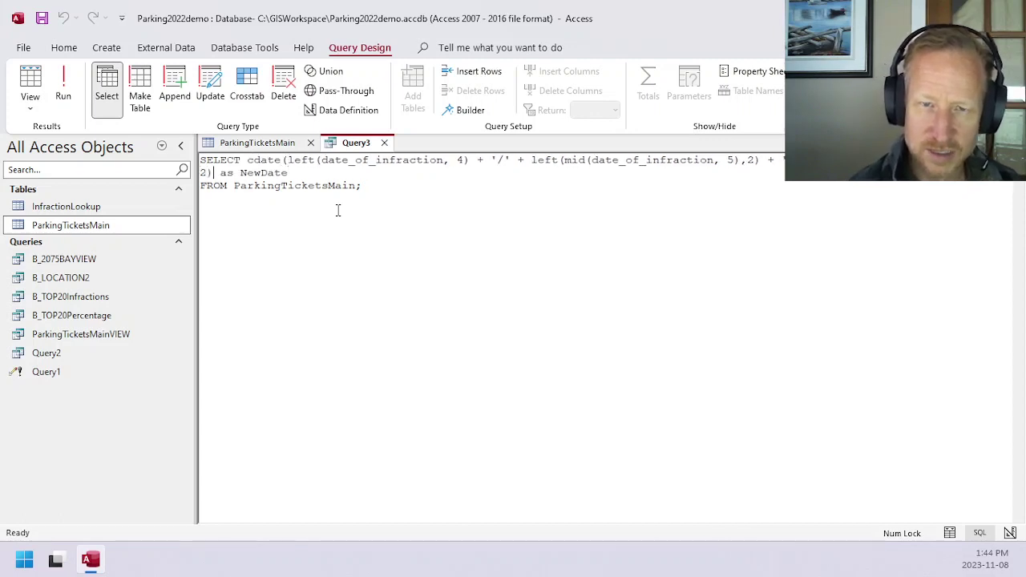
click(71, 82)
click(291, 176)
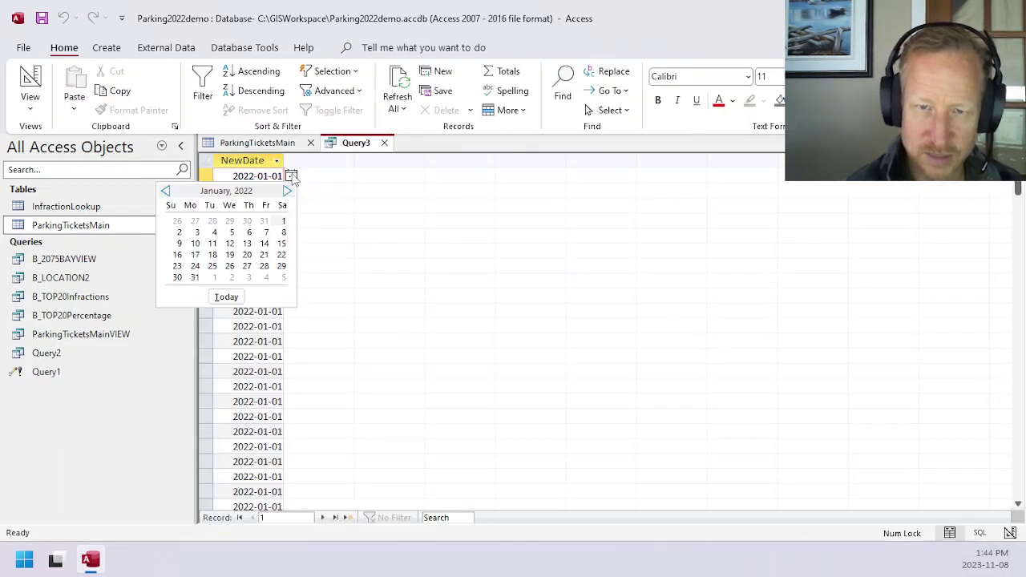
click(255, 329)
click(254, 329)
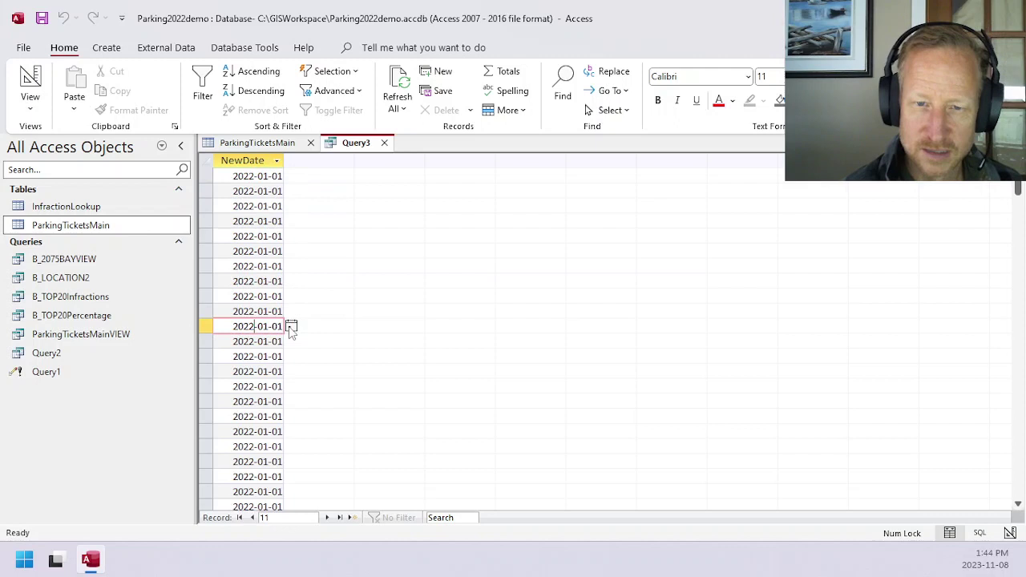
click(291, 326)
click(264, 312)
click(264, 312)
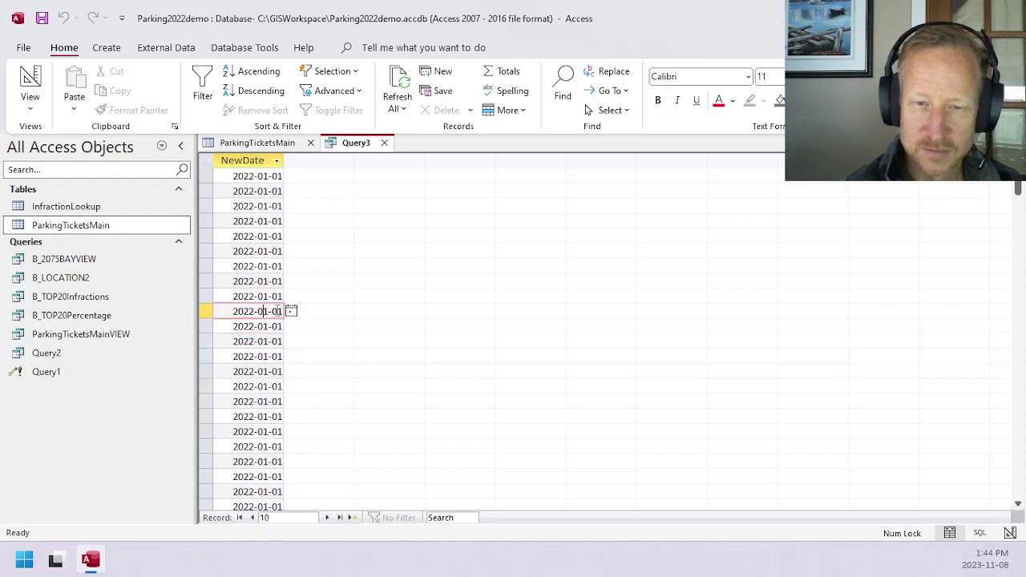
click(291, 312)
click(278, 315)
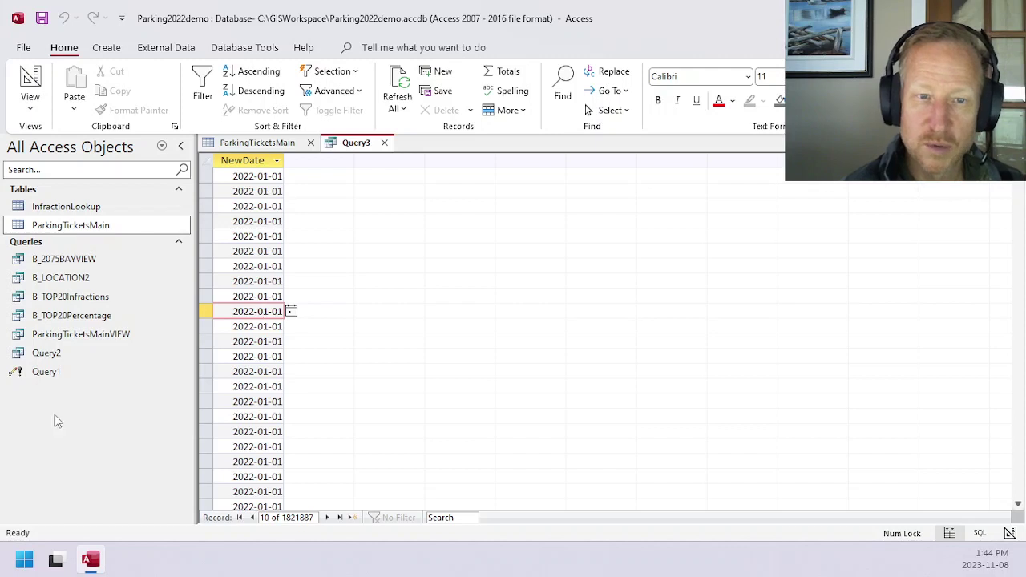
click(80, 206)
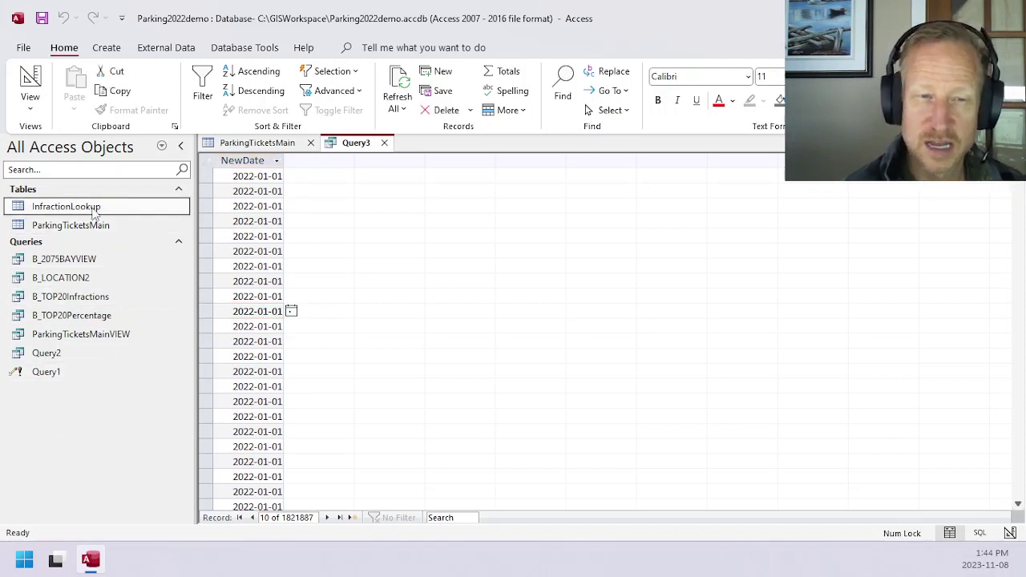
click(264, 143)
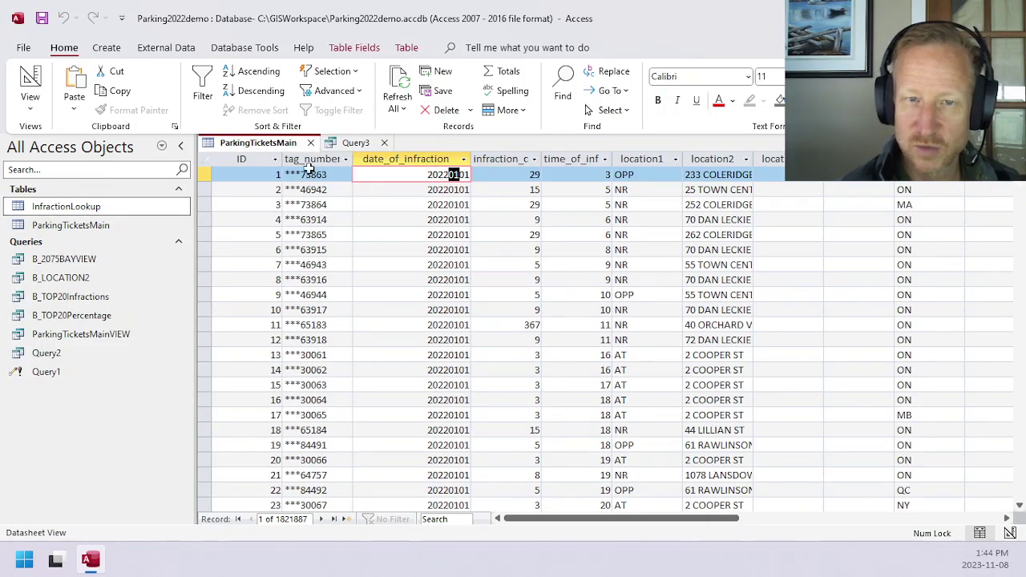
click(356, 143)
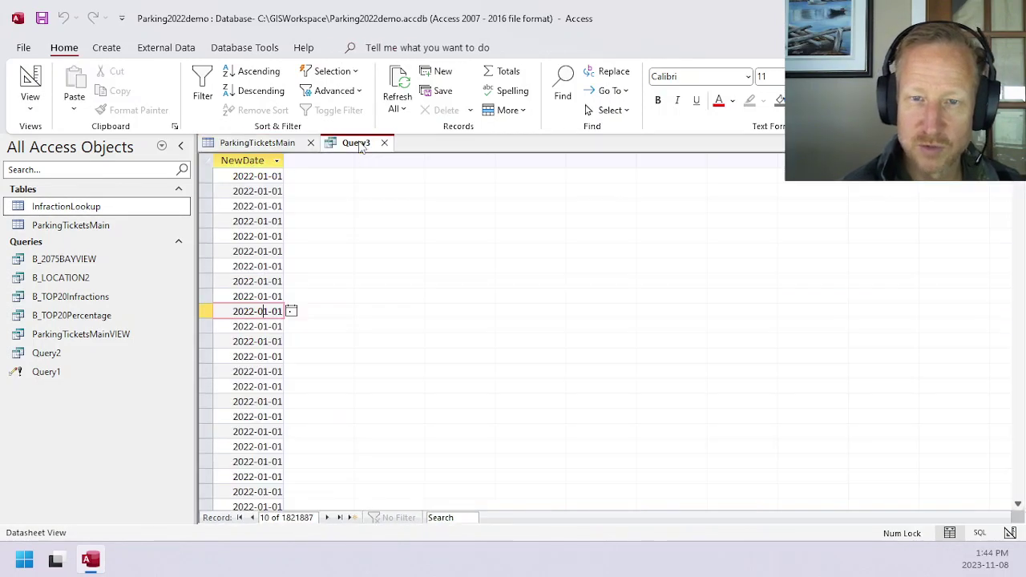
click(29, 108)
click(68, 168)
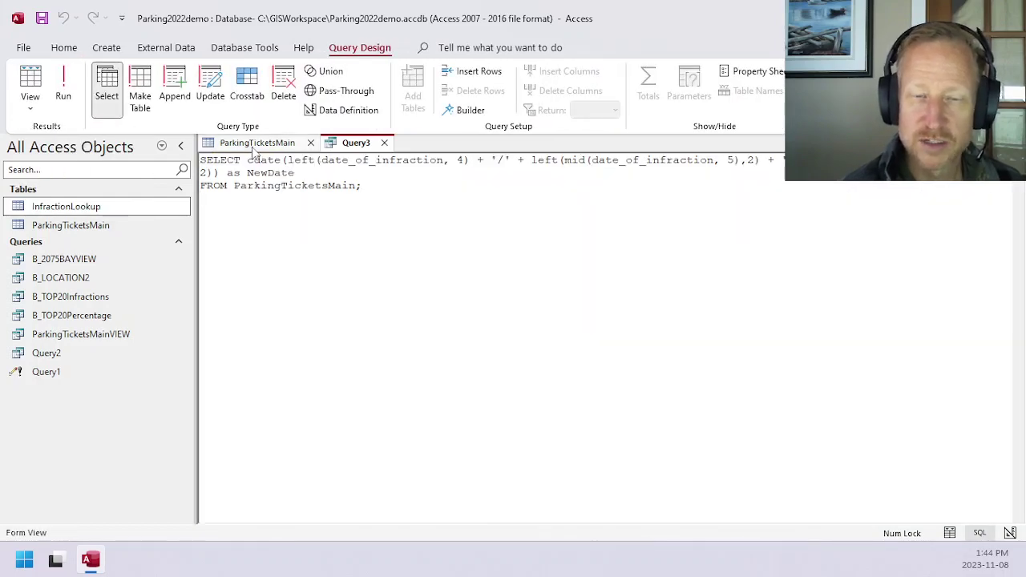
click(91, 210)
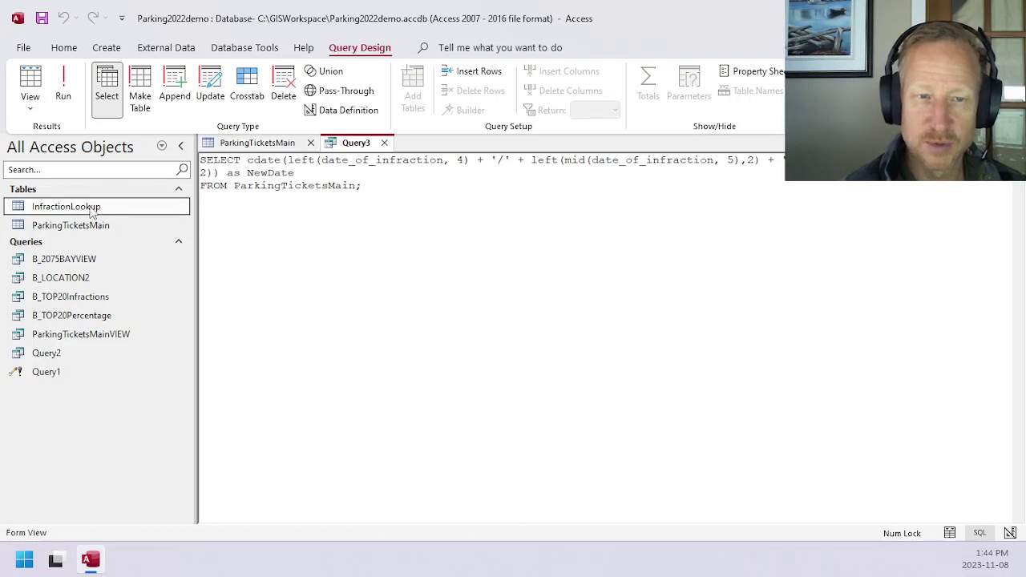
Insert a Date/Time field infraction_date above infraction_code in ParkingTicketsMain's design, then close it.
click(92, 225)
right_click(92, 225)
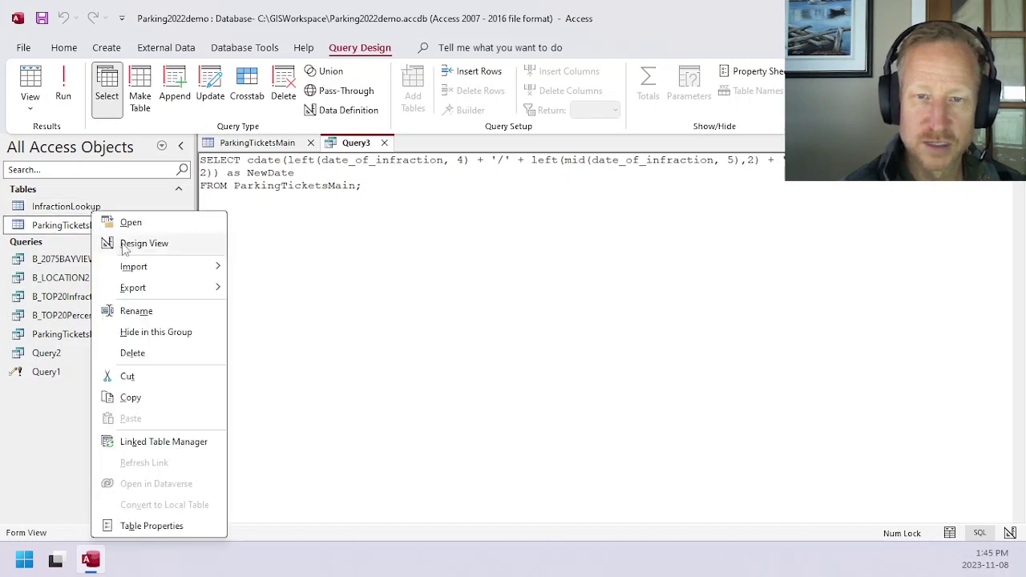
click(124, 244)
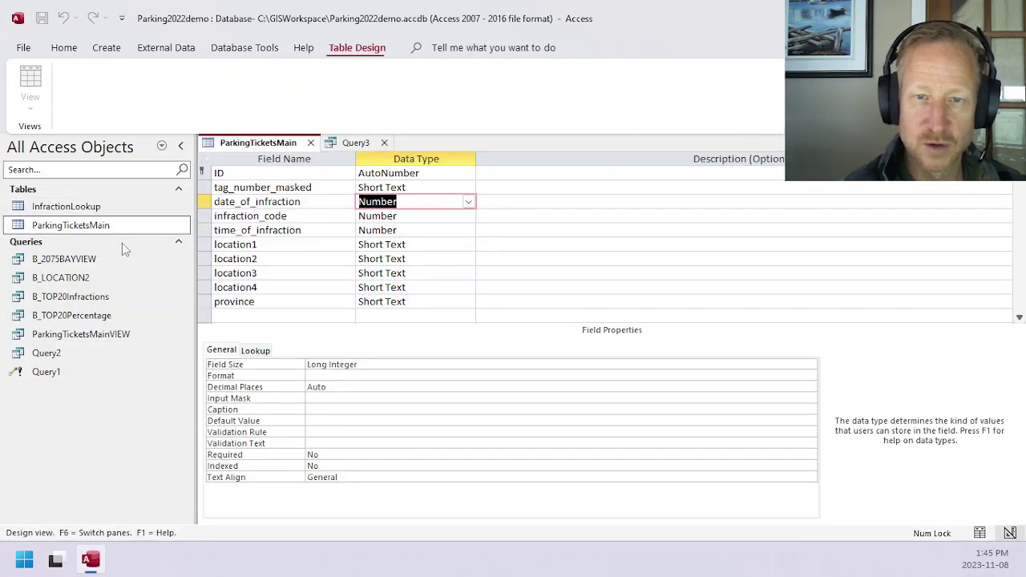
click(206, 217)
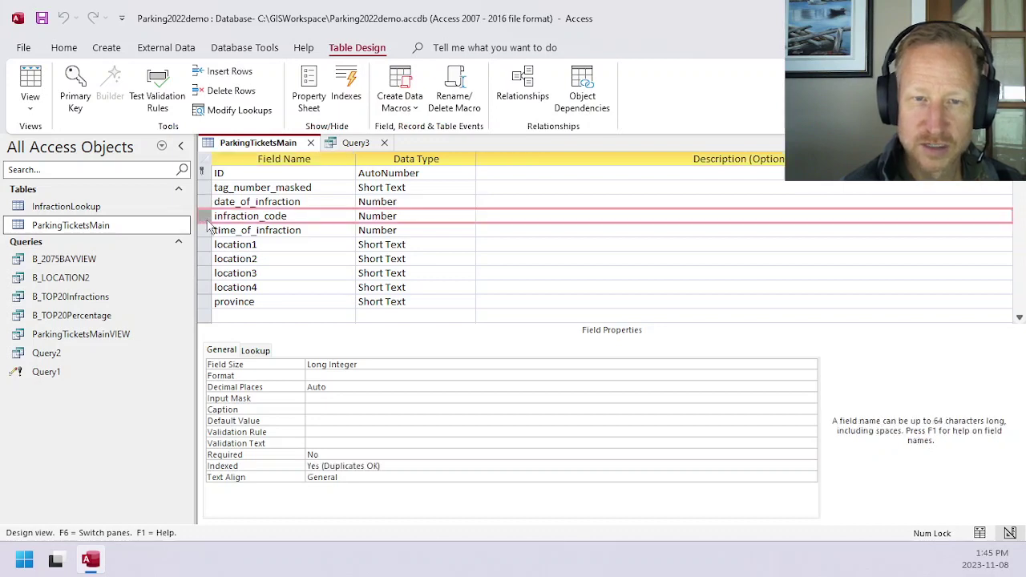
right_click(206, 217)
click(249, 302)
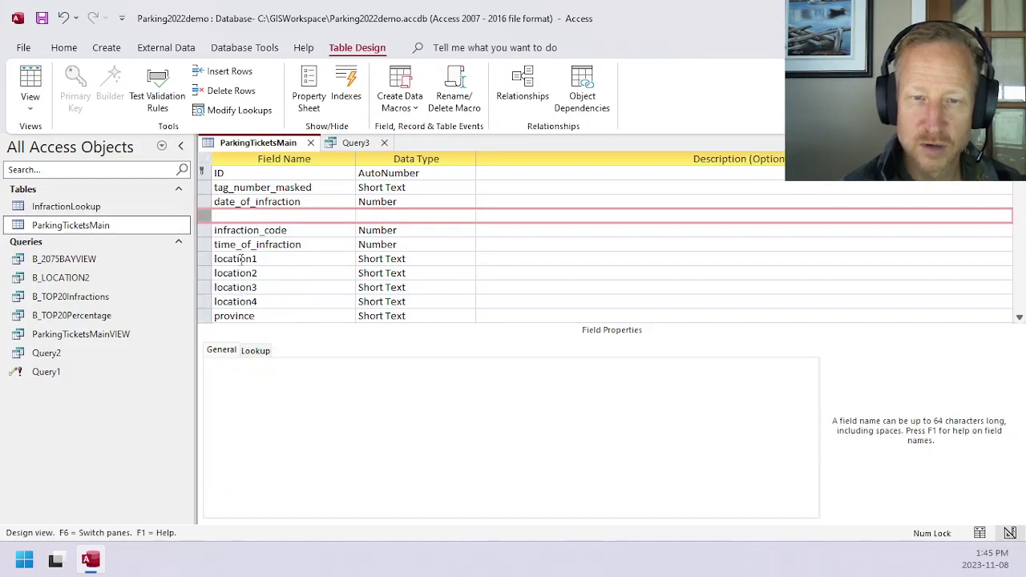
click(246, 215)
text(inf)
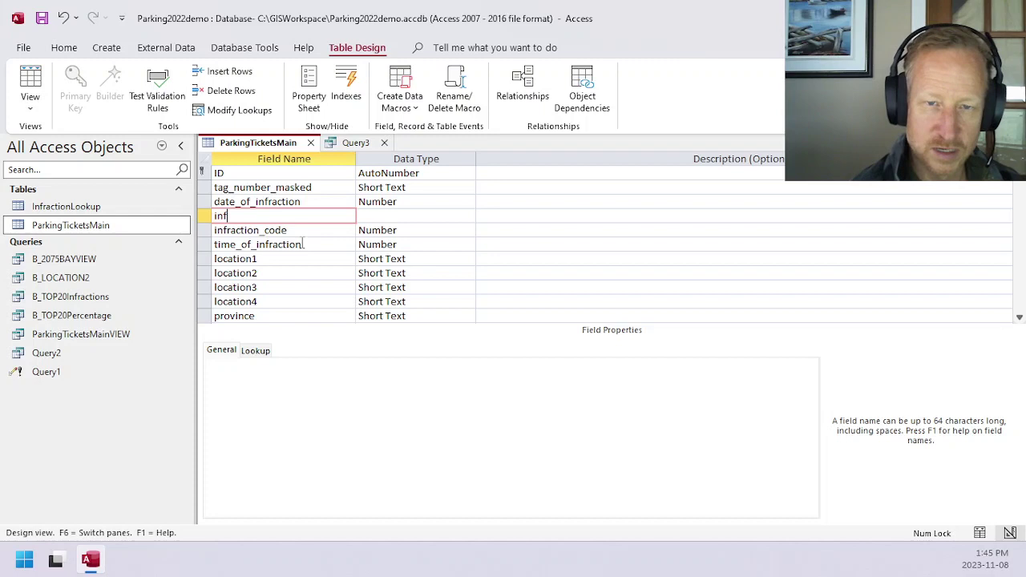
text(raction_date)
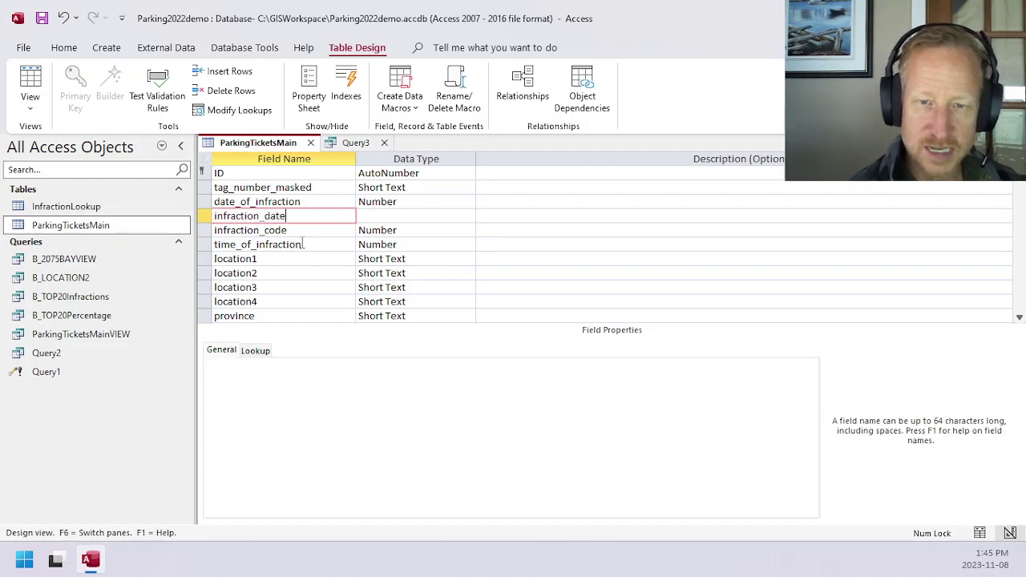
key(Tab)
text(d)
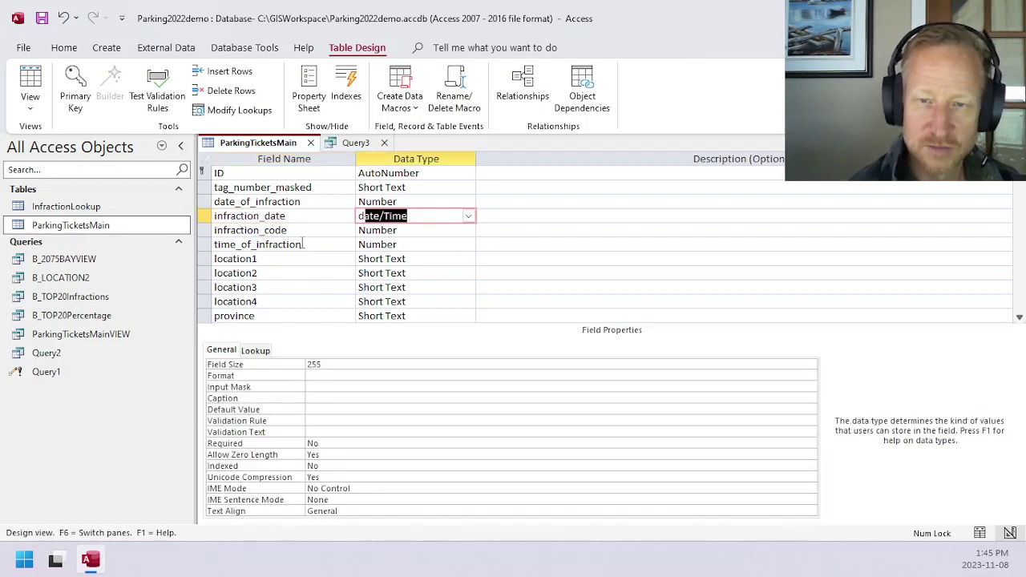
click(296, 215)
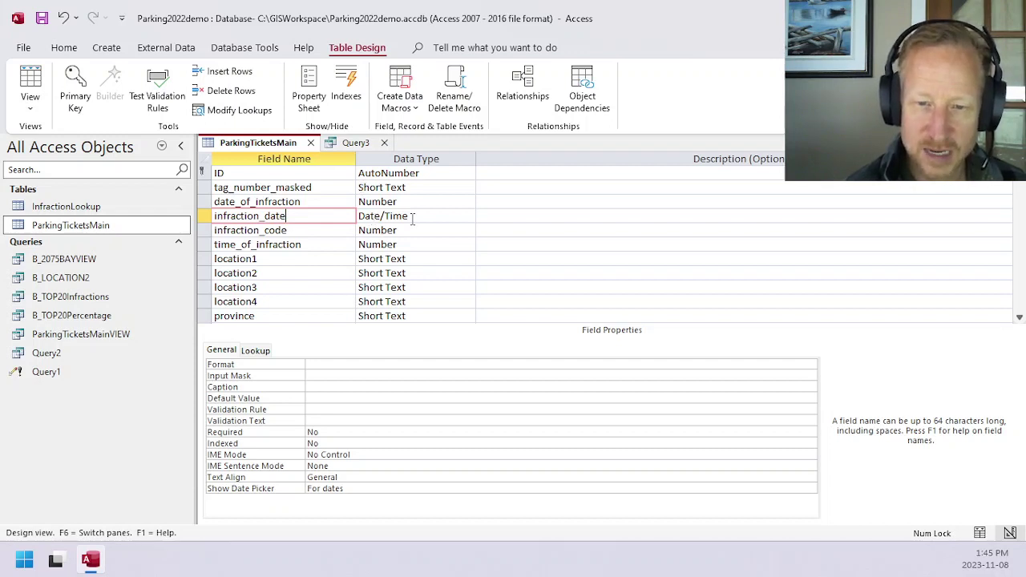
click(310, 142)
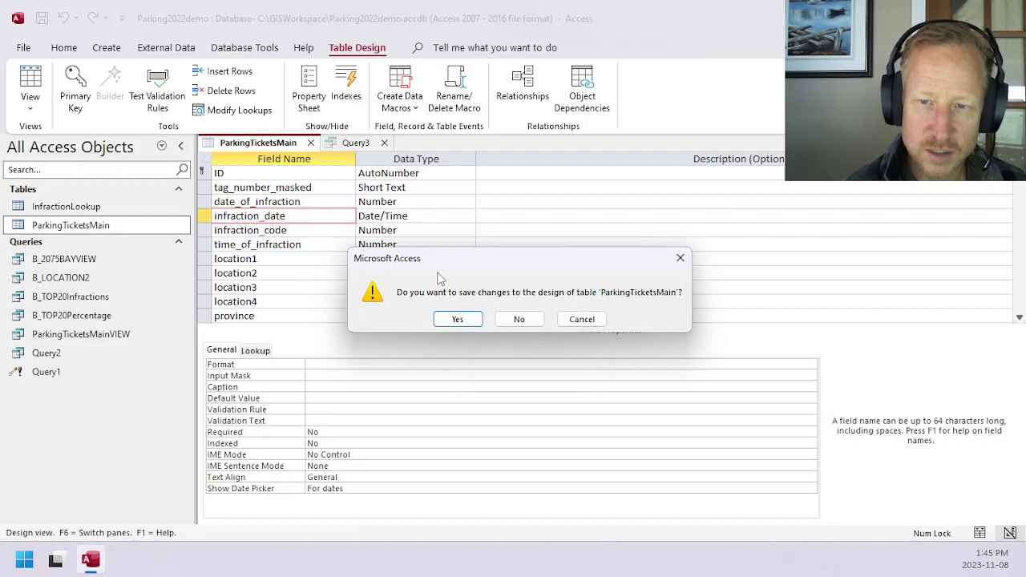
Save the table design changes and review Query3's SQL text.
click(457, 320)
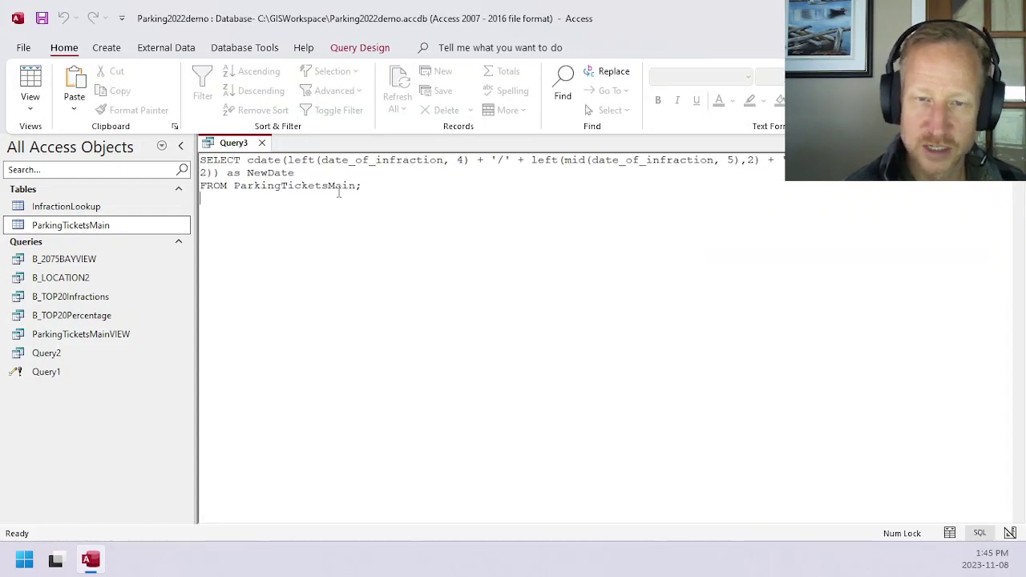
drag(379, 186, 173, 152)
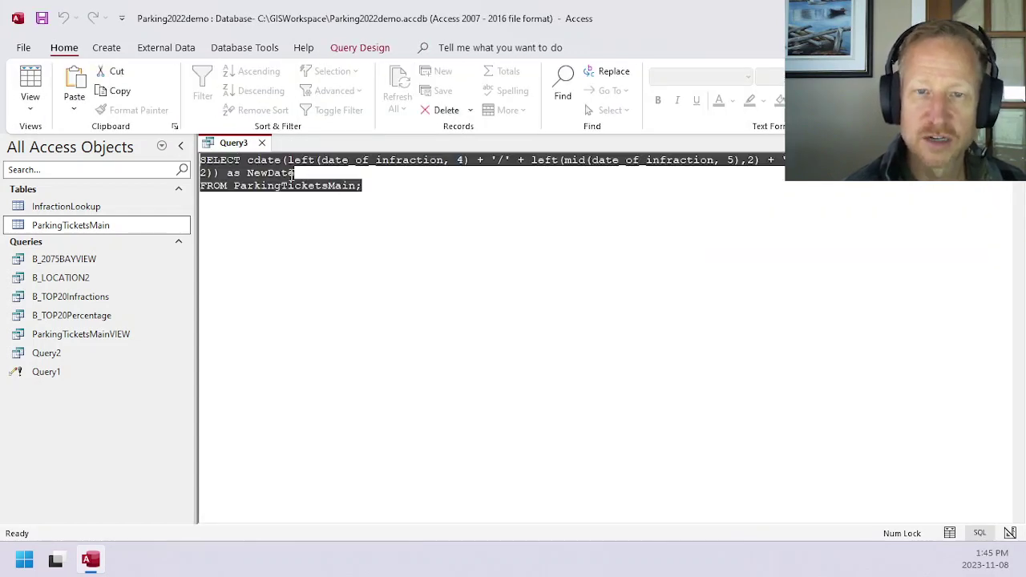
click(301, 178)
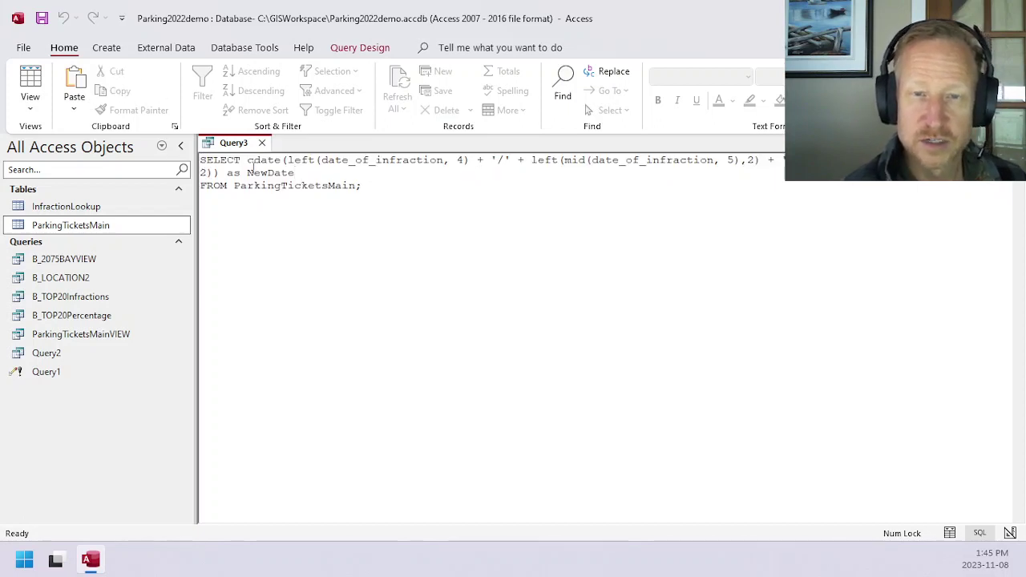
Create a new blank query, Query4, as an update query showing UPDATE SET; in SQL view.
click(107, 47)
click(245, 86)
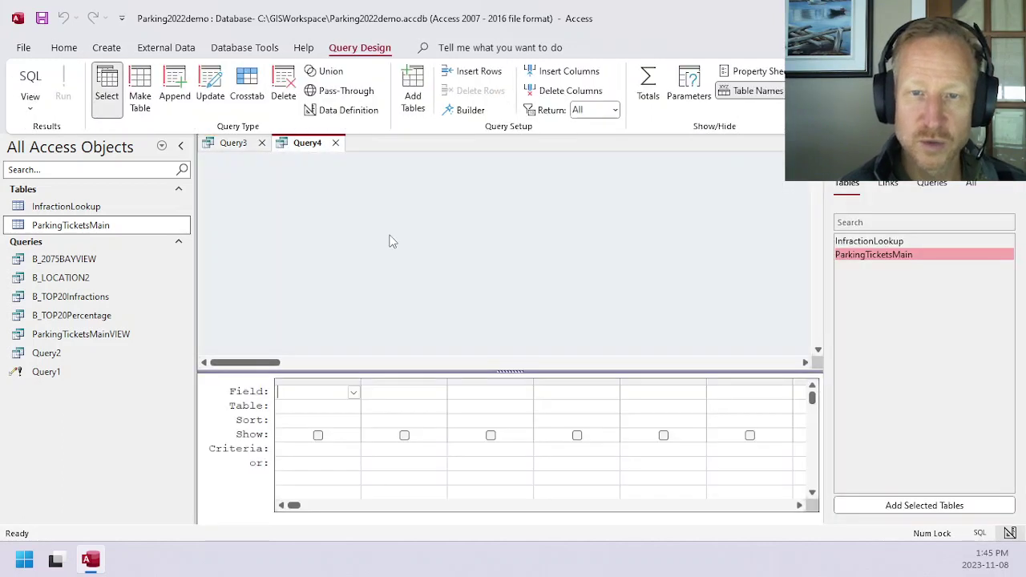
click(30, 80)
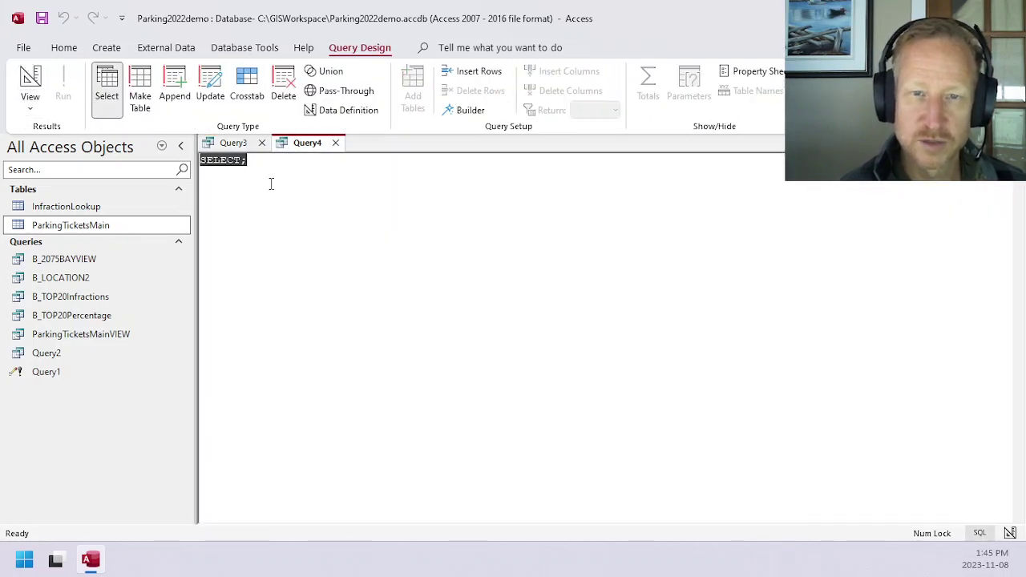
click(214, 90)
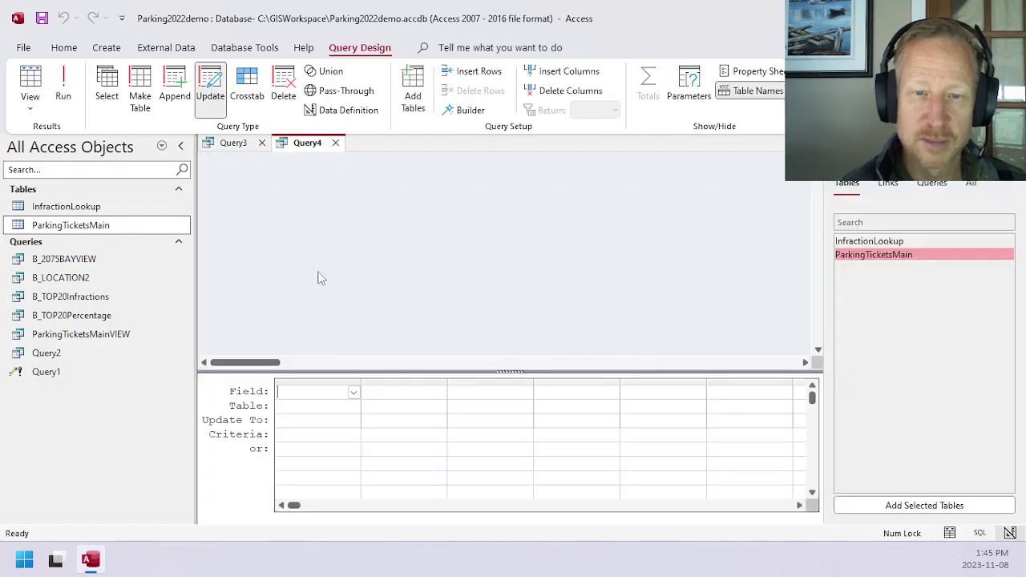
click(31, 103)
click(66, 169)
click(259, 168)
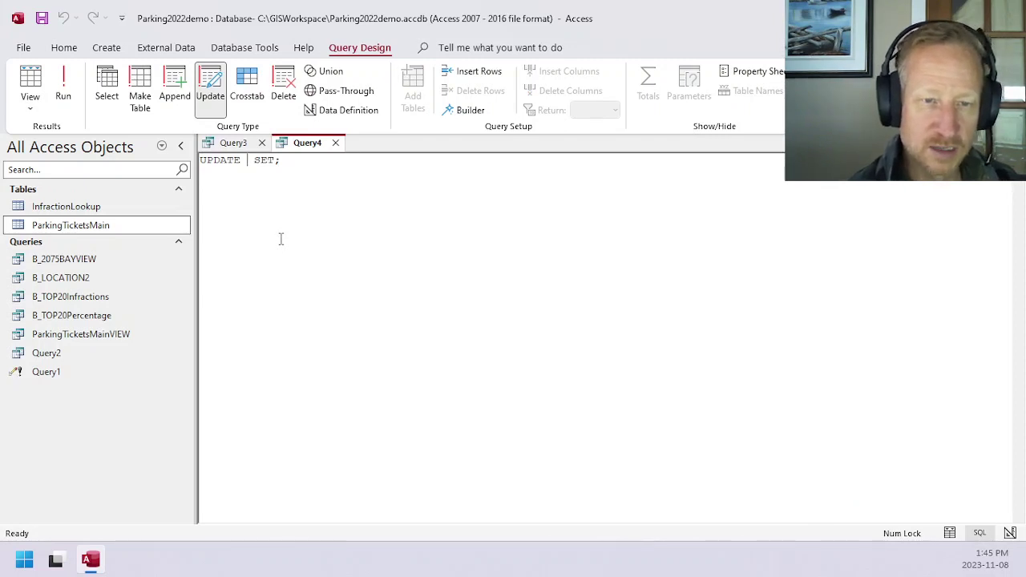
Enter ParkingTicketsMain as the update target and check its empty infraction_date column in the datasheet.
text(ParkingTi)
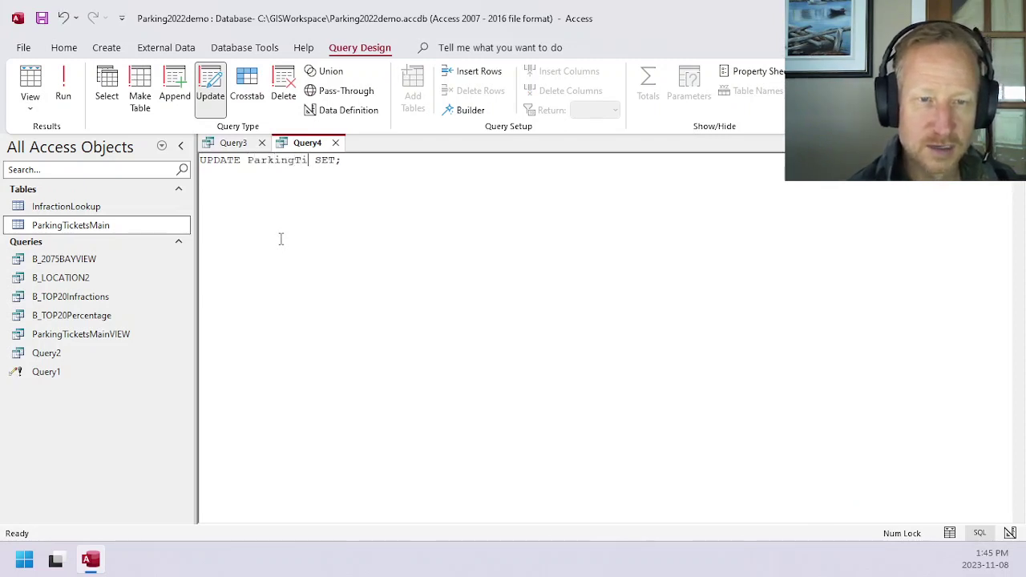
text(cketsMain)
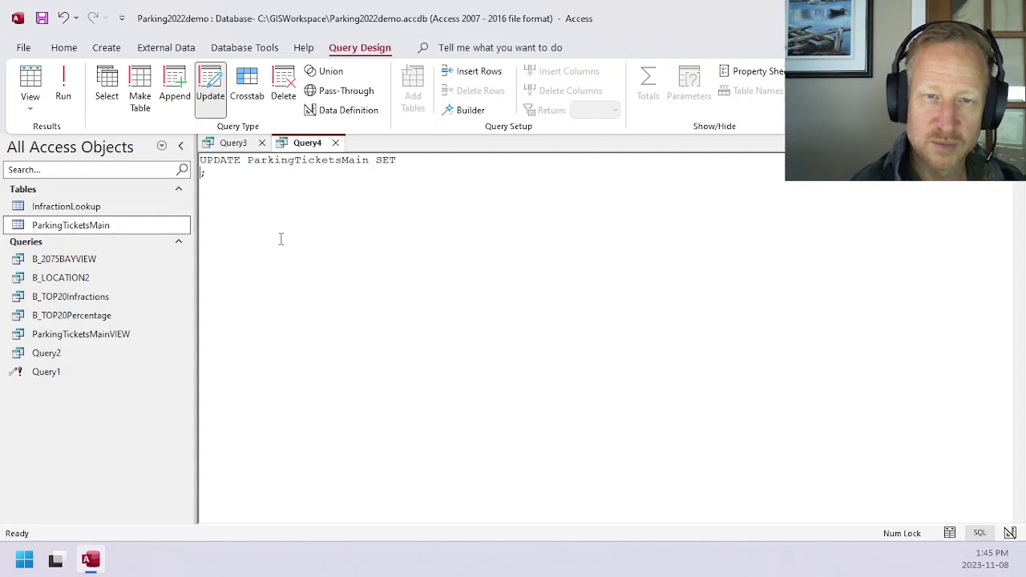
double_click(85, 226)
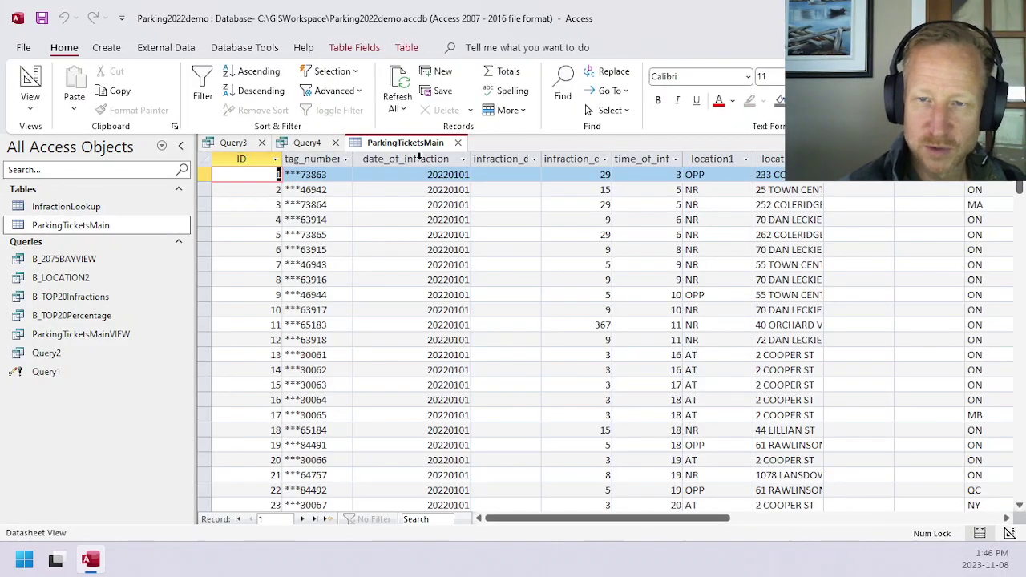
click(507, 159)
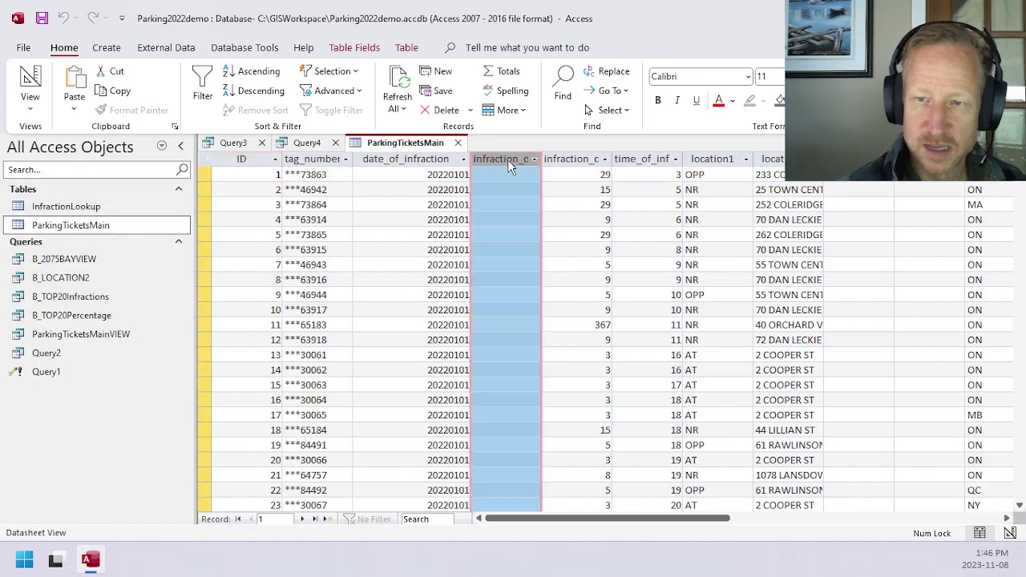
drag(542, 158, 577, 158)
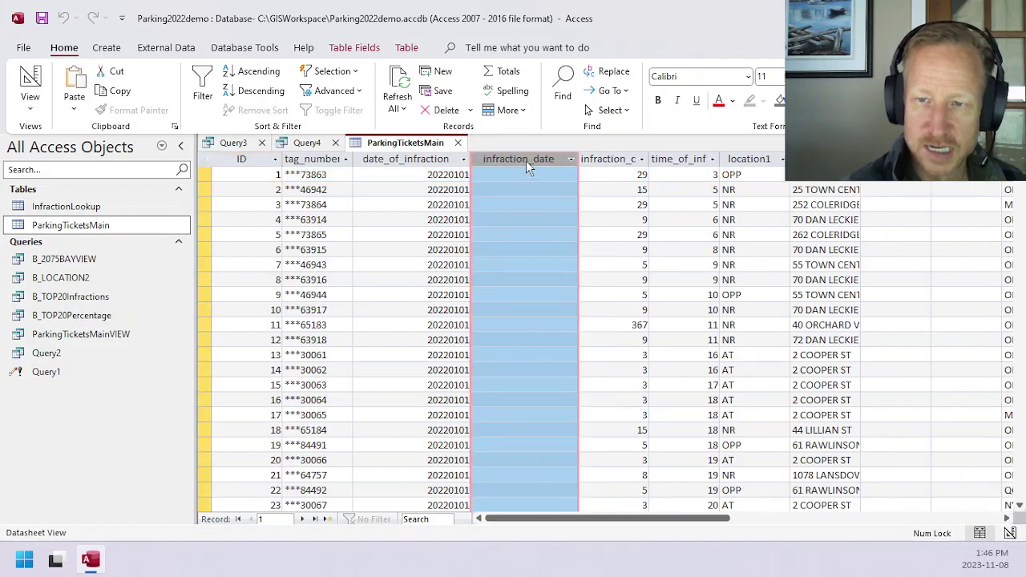
click(304, 143)
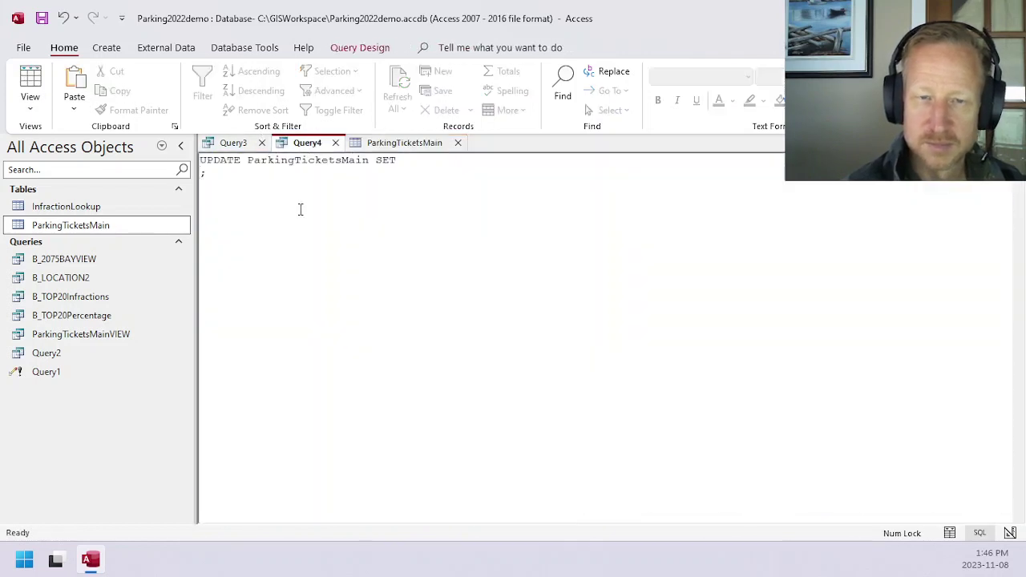
Complete the SET clause as infraction_date = the cdate expression copied from Query3.
text(infraction)
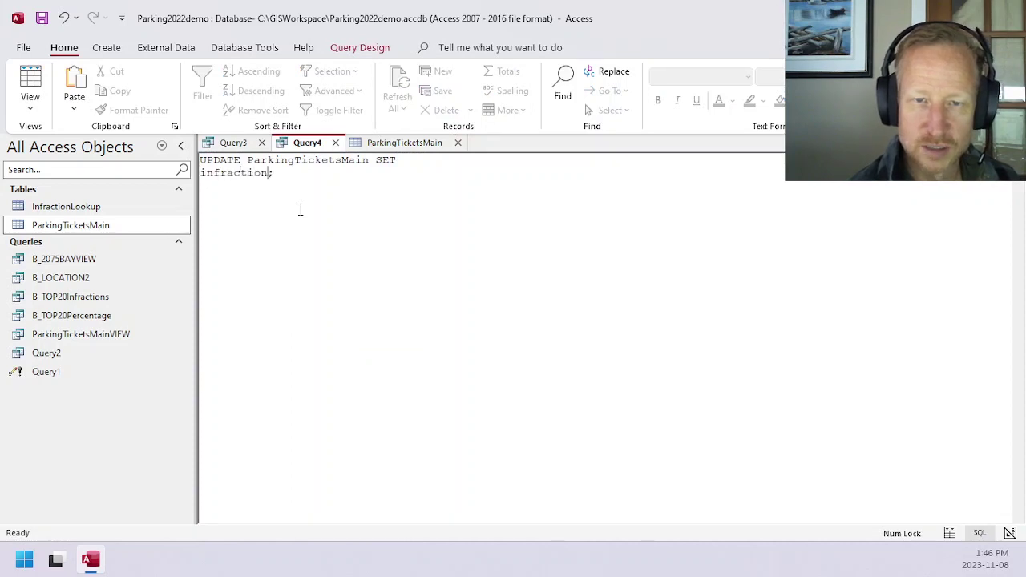
text(_date =)
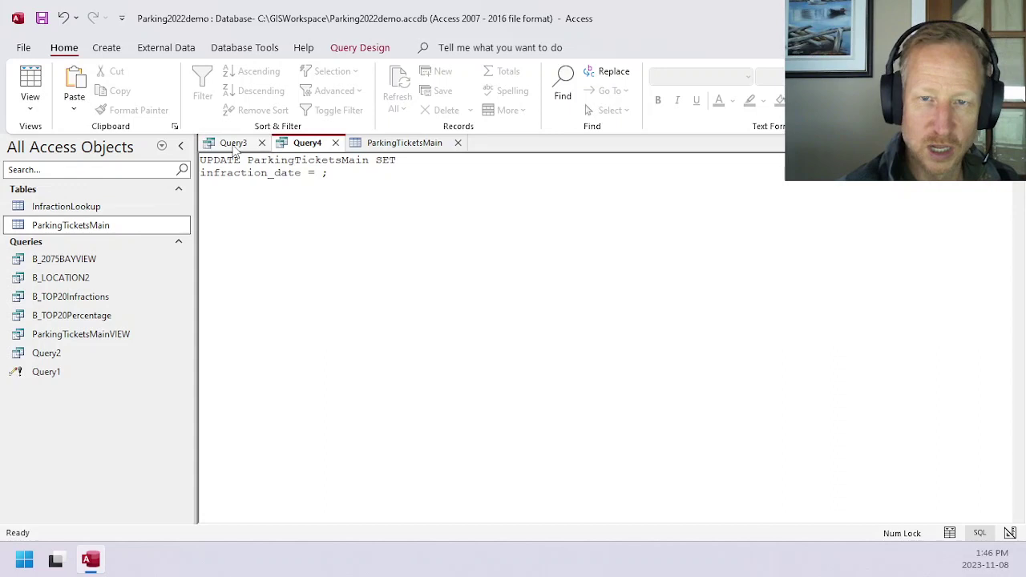
click(233, 144)
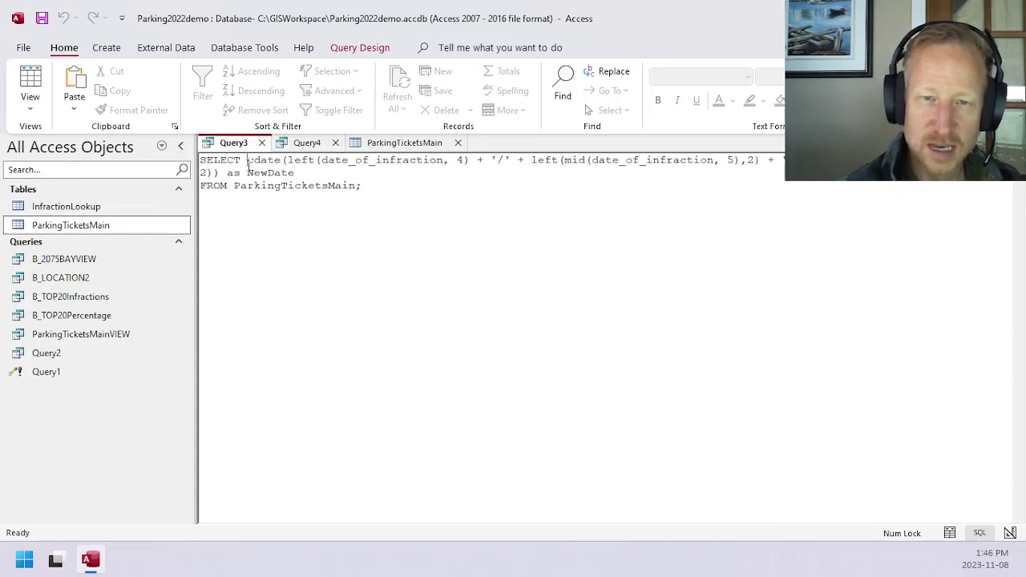
drag(247, 161, 220, 173)
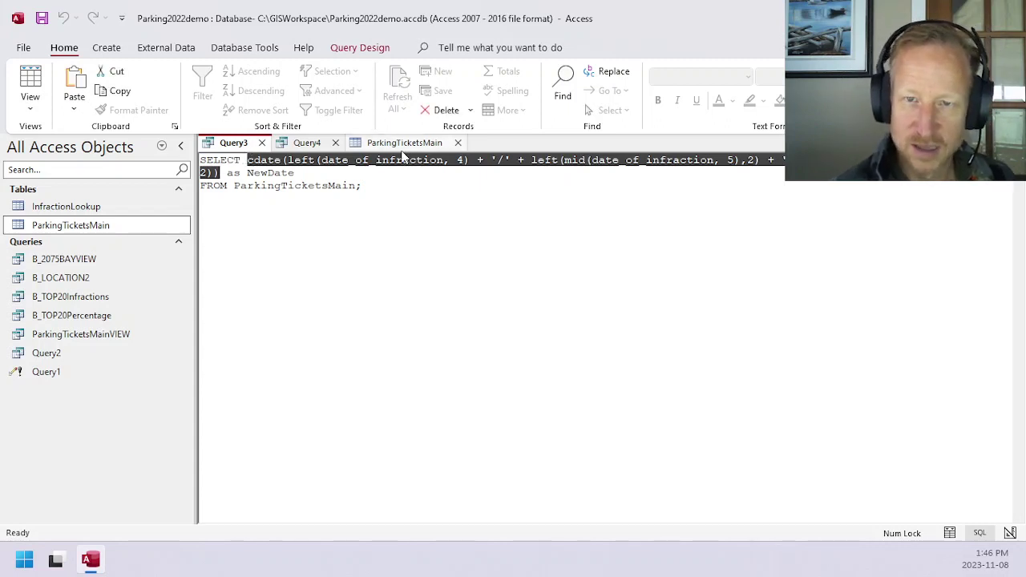
click(307, 142)
key(ctrl+v)
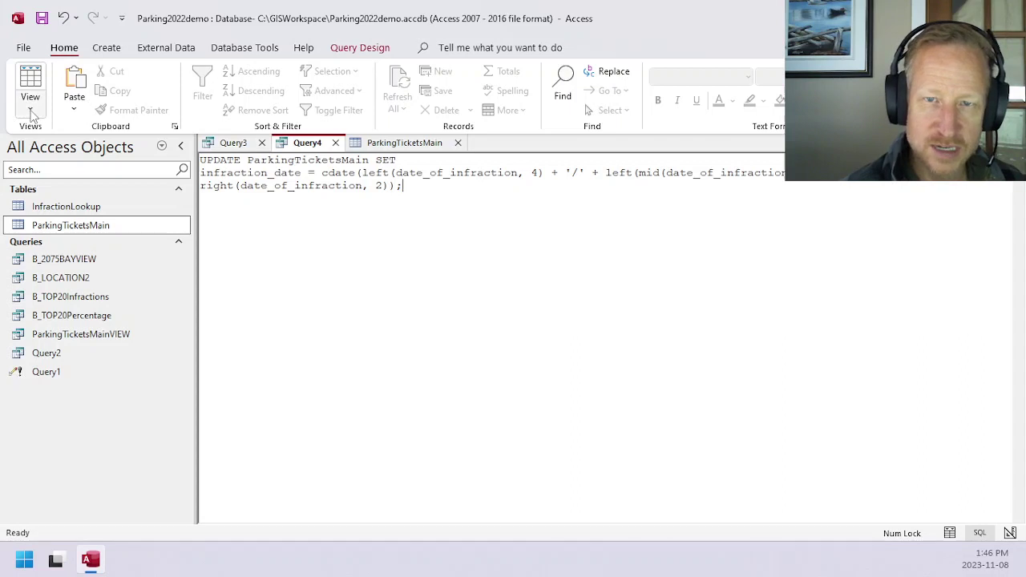
click(365, 50)
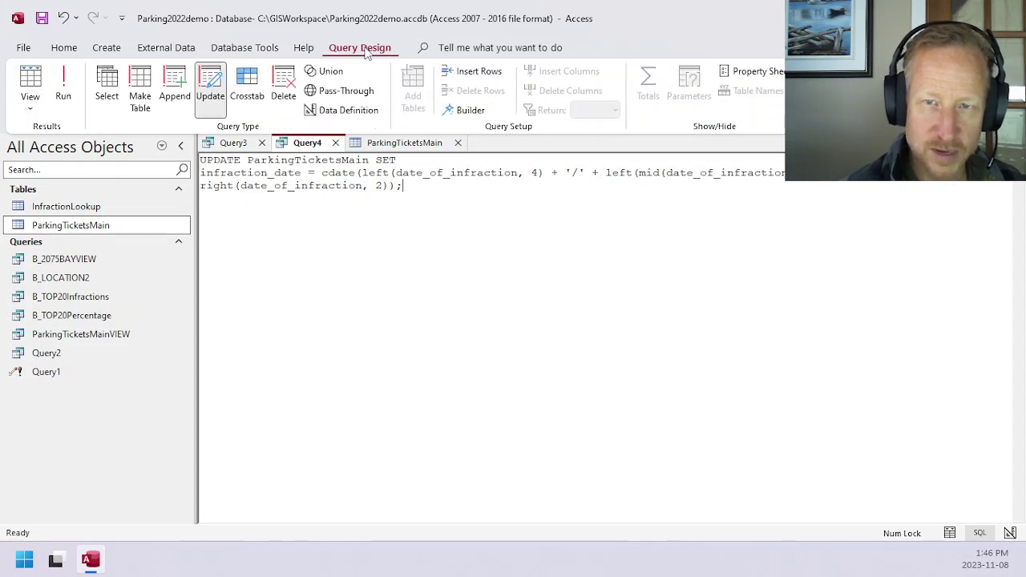
Run Query4, accepting the undo-space warning and confirming the update of 1821887 rows.
click(65, 83)
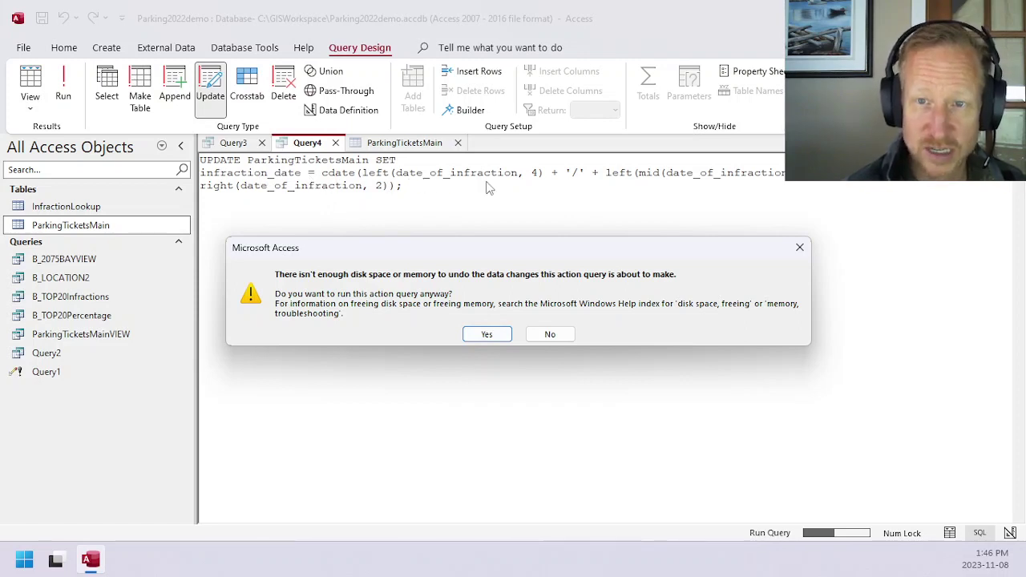
click(488, 334)
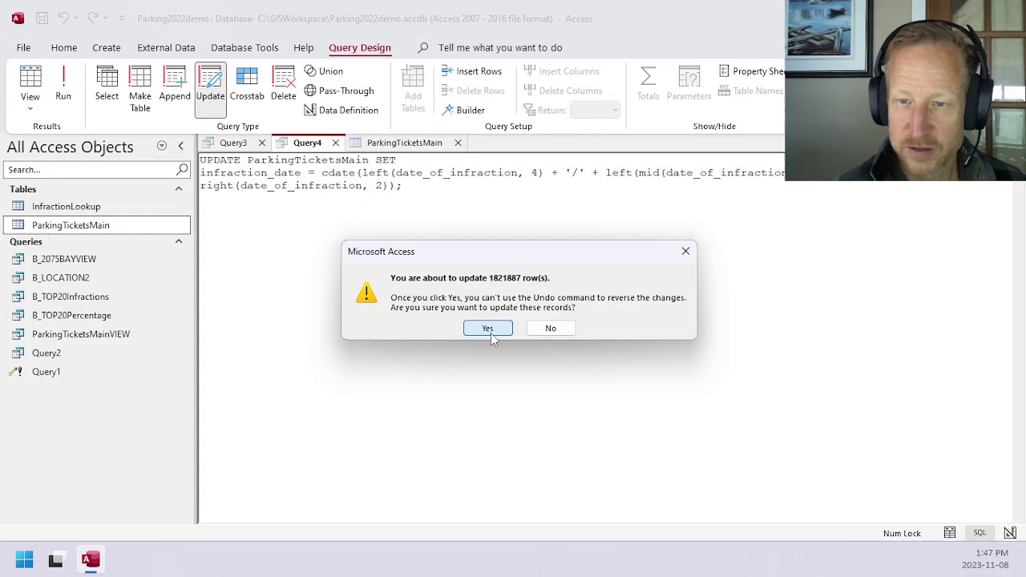
click(488, 328)
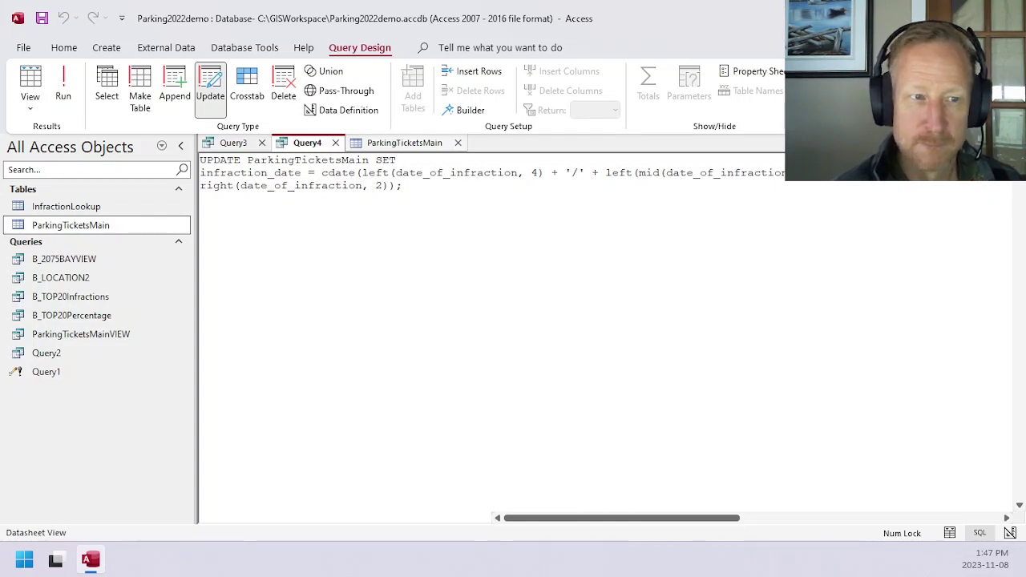
Open the ParkingTicketsMain datasheet and check the first and record 11 infraction_date values are real dates.
click(91, 559)
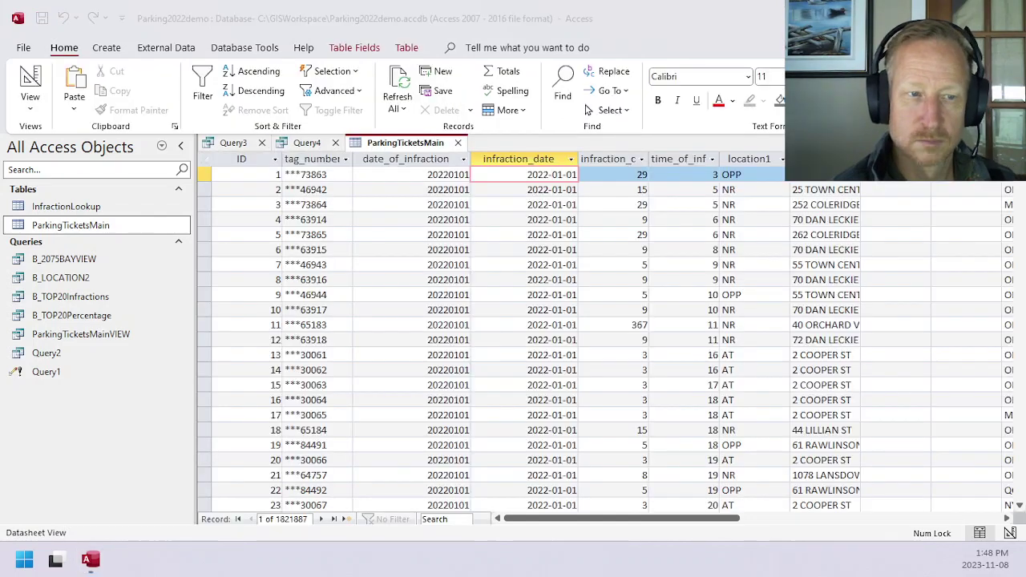
click(530, 177)
click(585, 174)
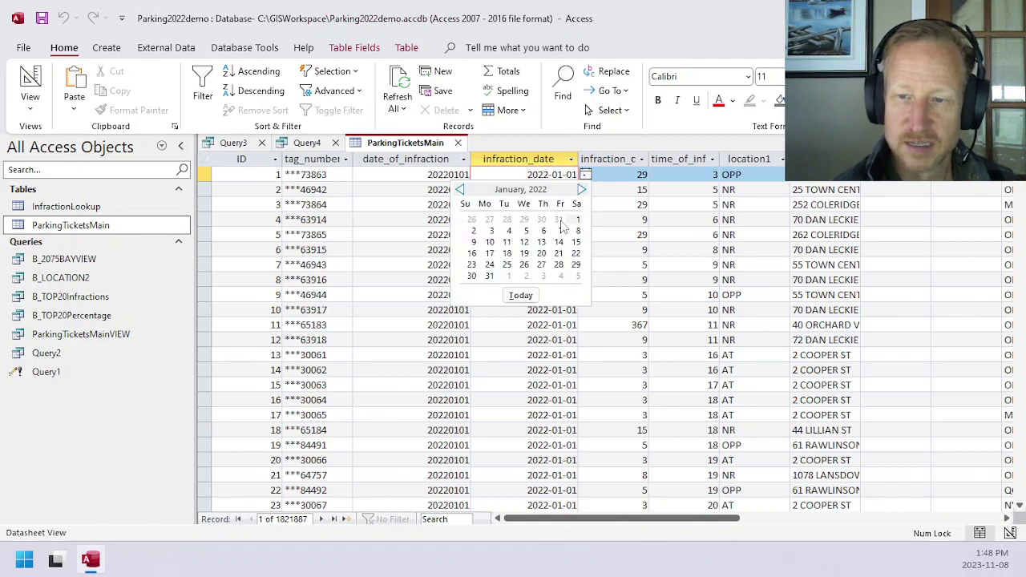
click(560, 342)
click(553, 326)
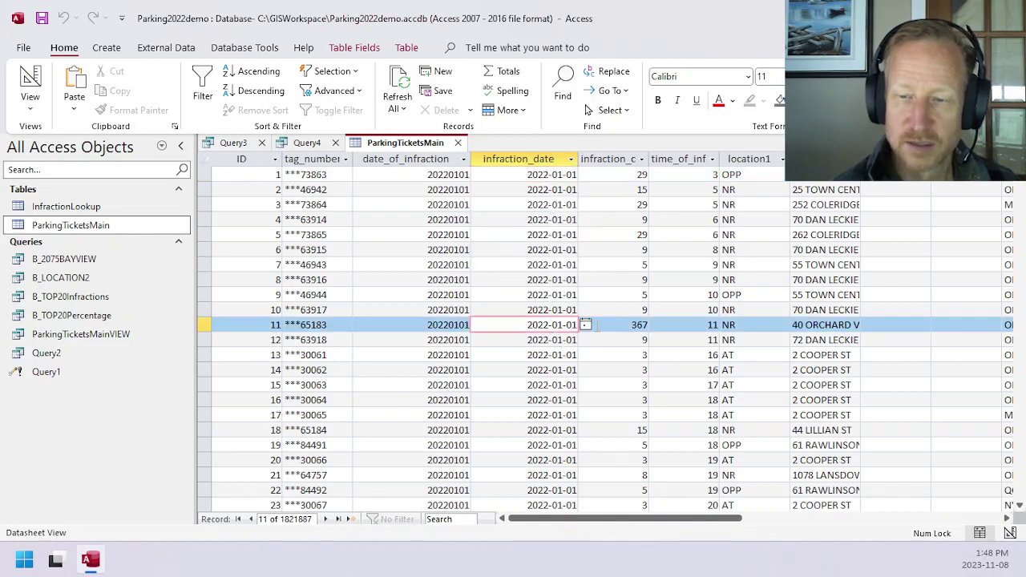
click(586, 325)
click(533, 445)
Scroll down through the records to confirm infraction_date is filled throughout the table.
scroll(534, 448, down, 20)
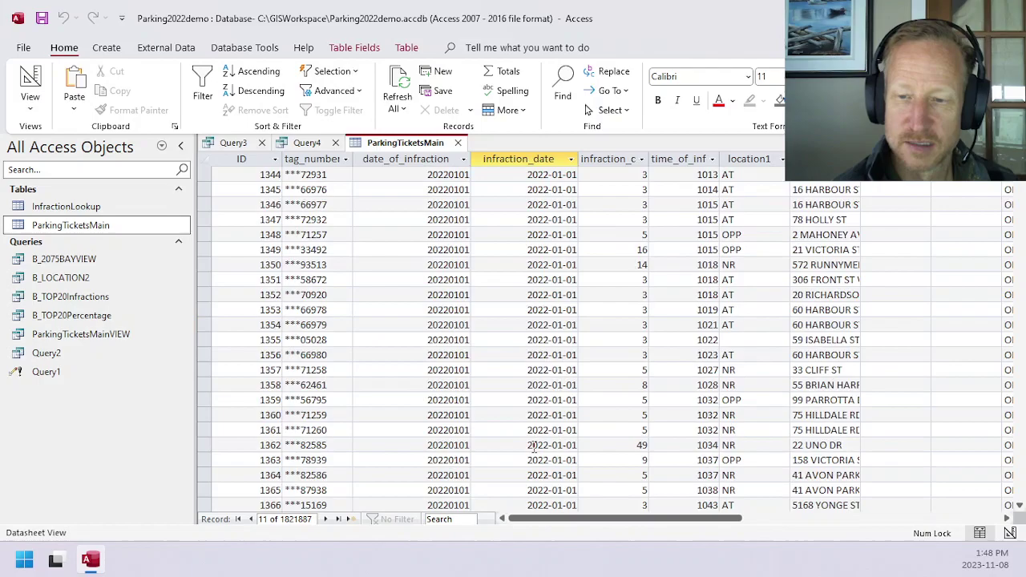
scroll(534, 449, down, 20)
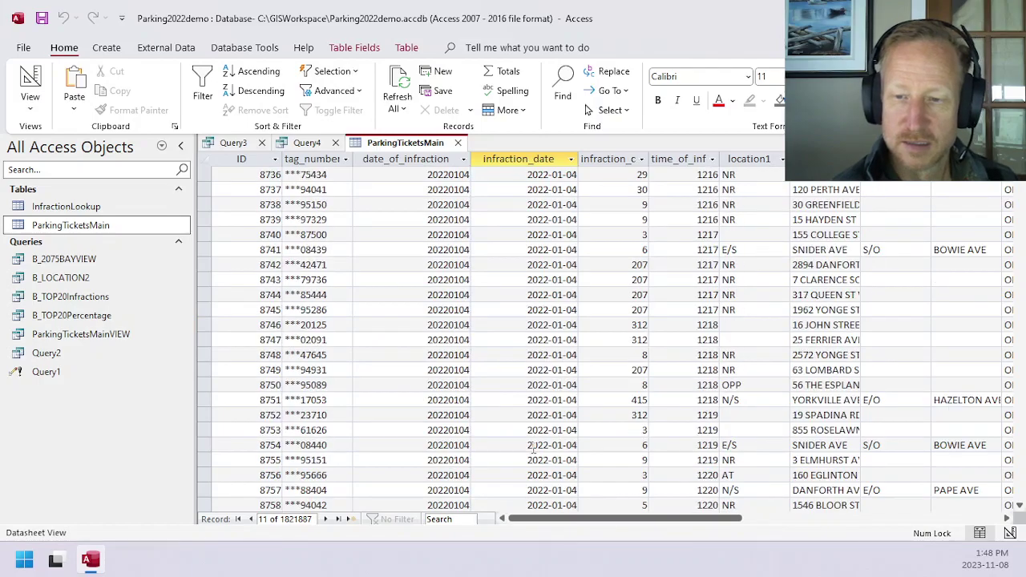
scroll(533, 451, down, 20)
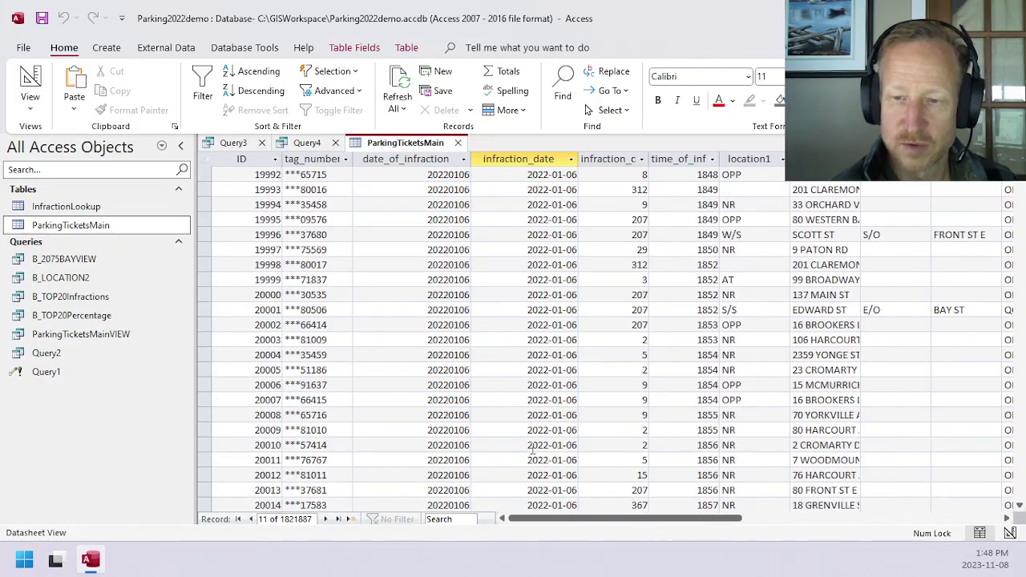
scroll(533, 451, down, 20)
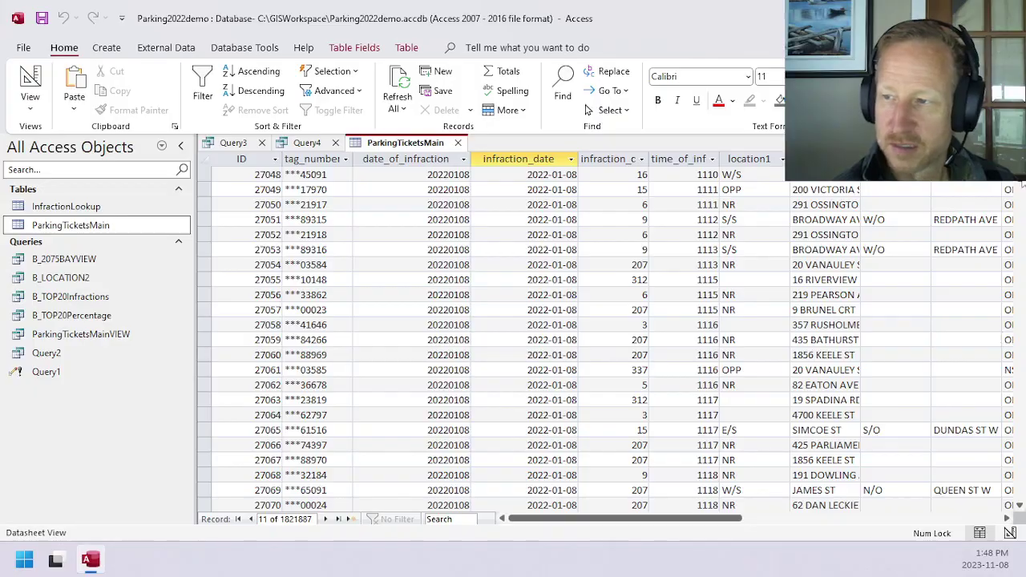
drag(1022, 185, 1024, 384)
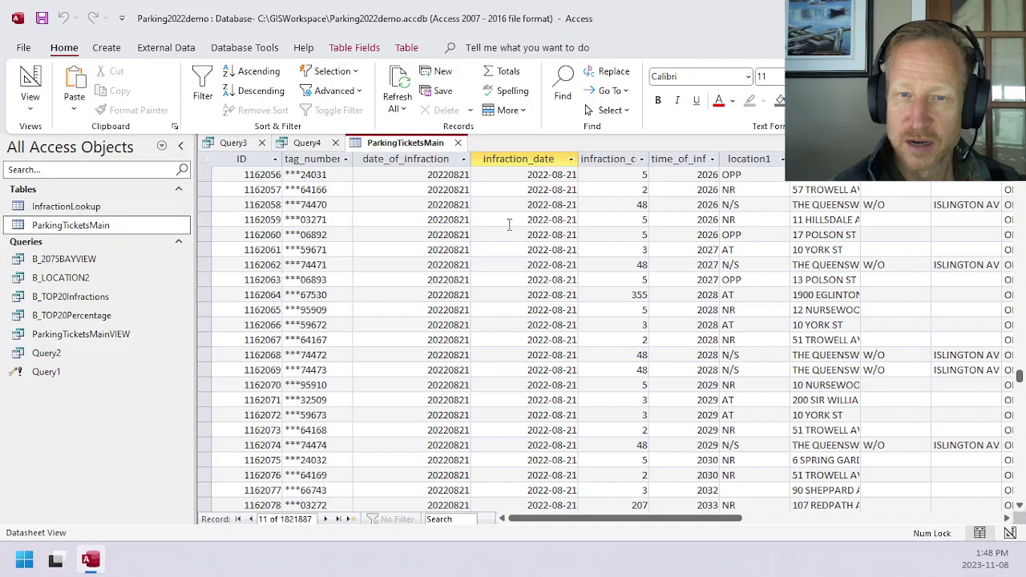
Close the ParkingTicketsMain datasheet, saving its layout changes.
click(66, 206)
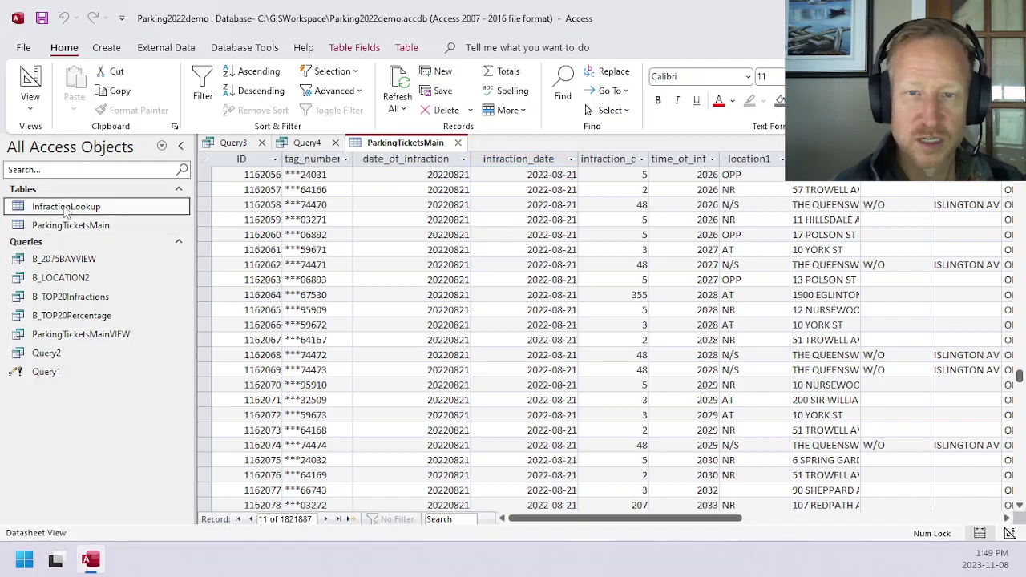
click(458, 142)
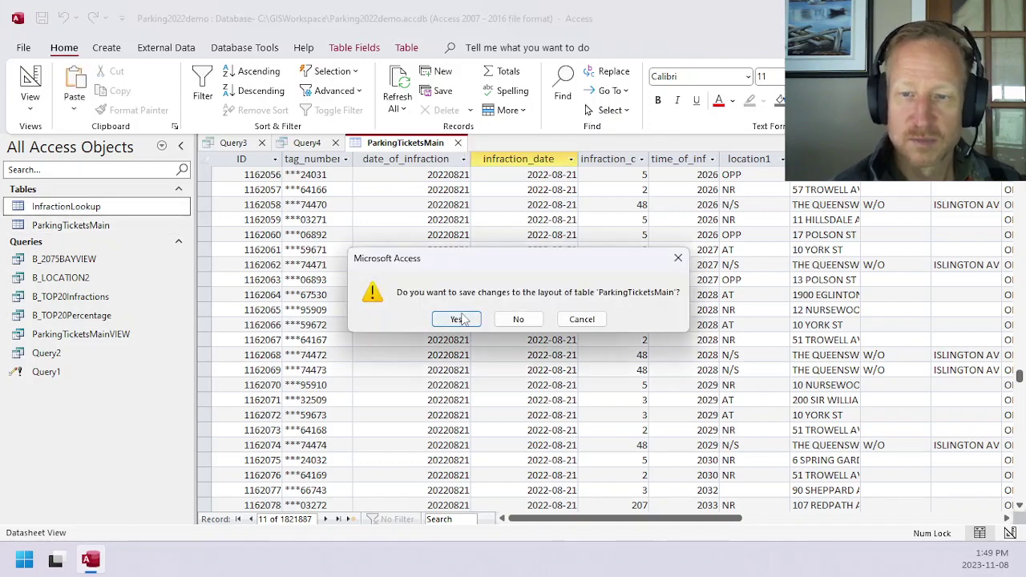
click(455, 319)
Open ParkingTicketsMain in Design View and select the date_of_infraction field.
right_click(72, 224)
click(115, 244)
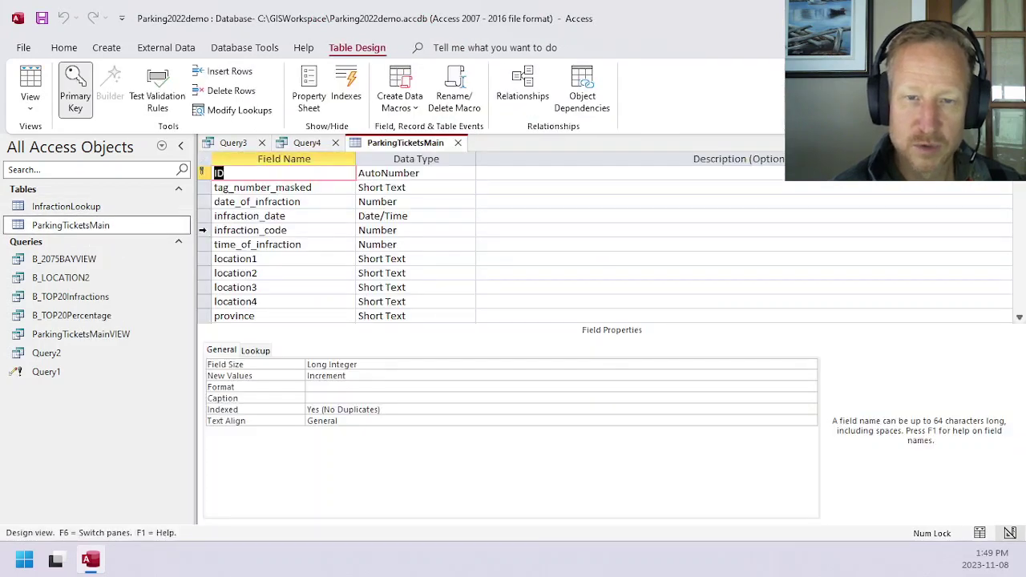
click(206, 201)
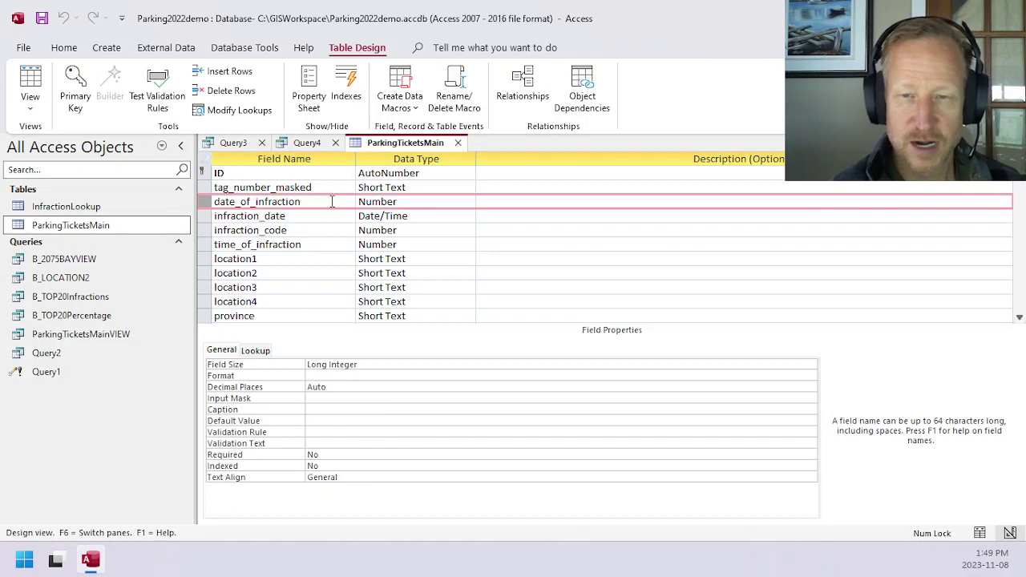